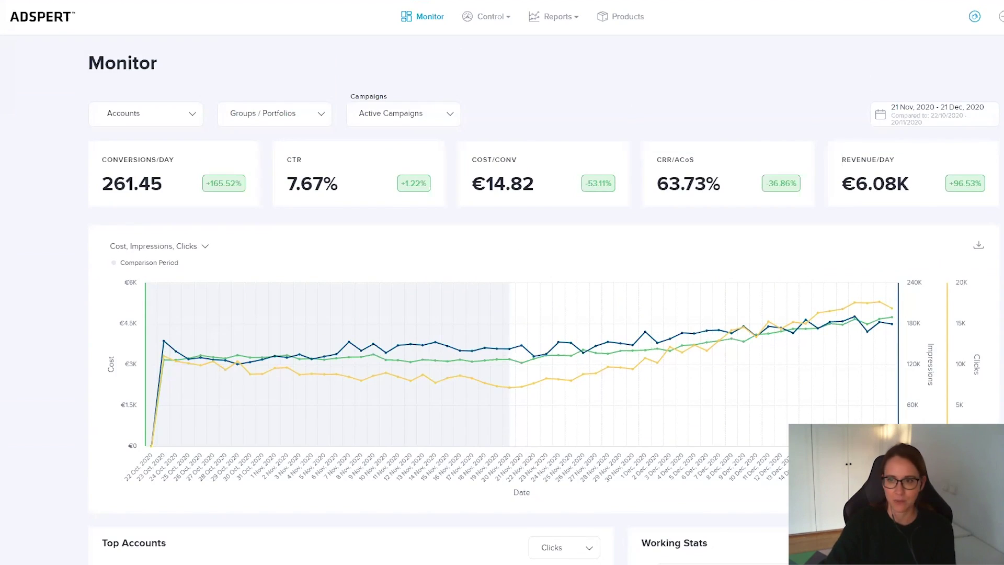
scroll(544, 298, "down", 2)
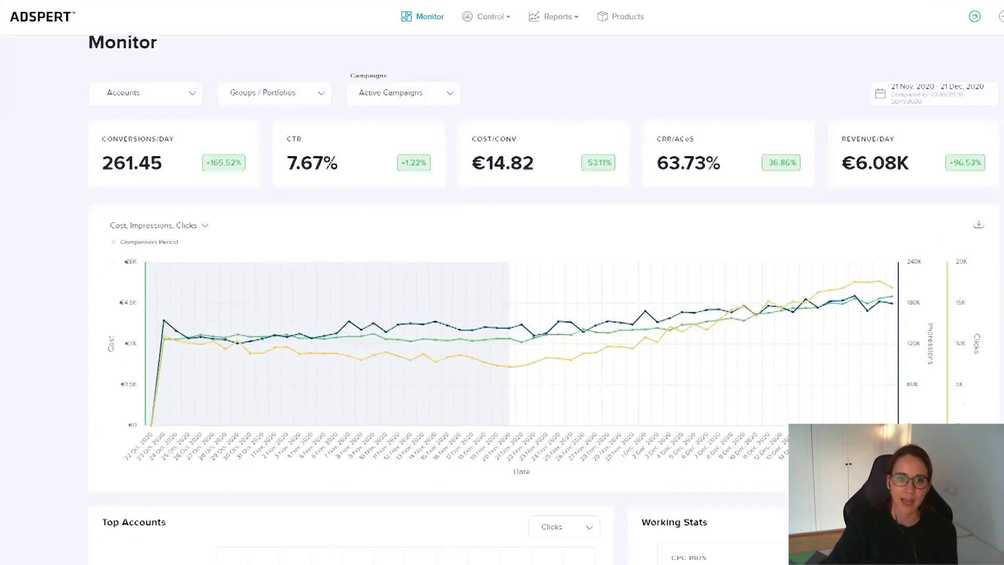
scroll(544, 298, "up", 2)
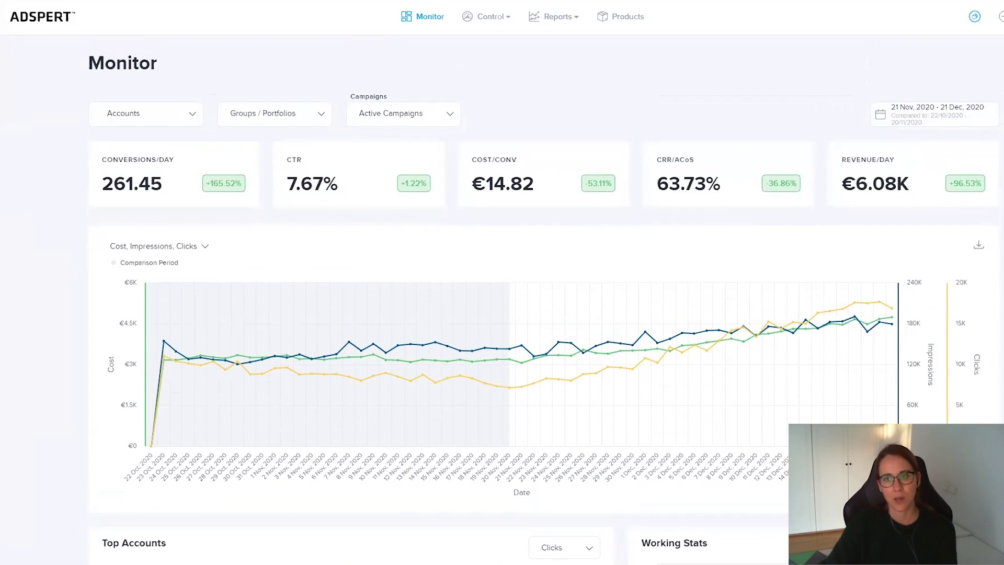
scroll(544, 298, "down", 5)
scroll(544, 298, "up", 5)
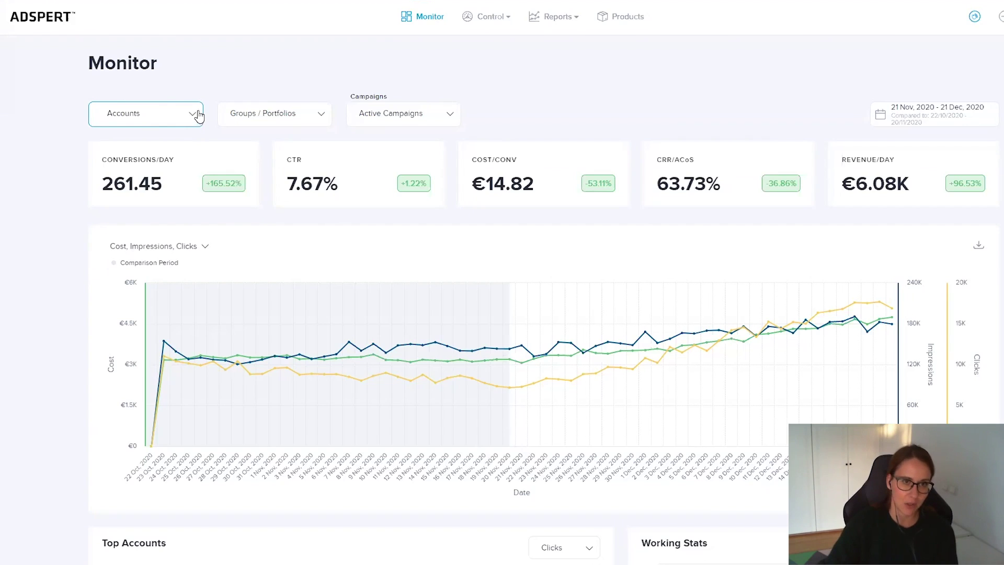
- Filter the Monitor dashboard to the Amazon Demo Account (Clothing)
left_click(174, 125)
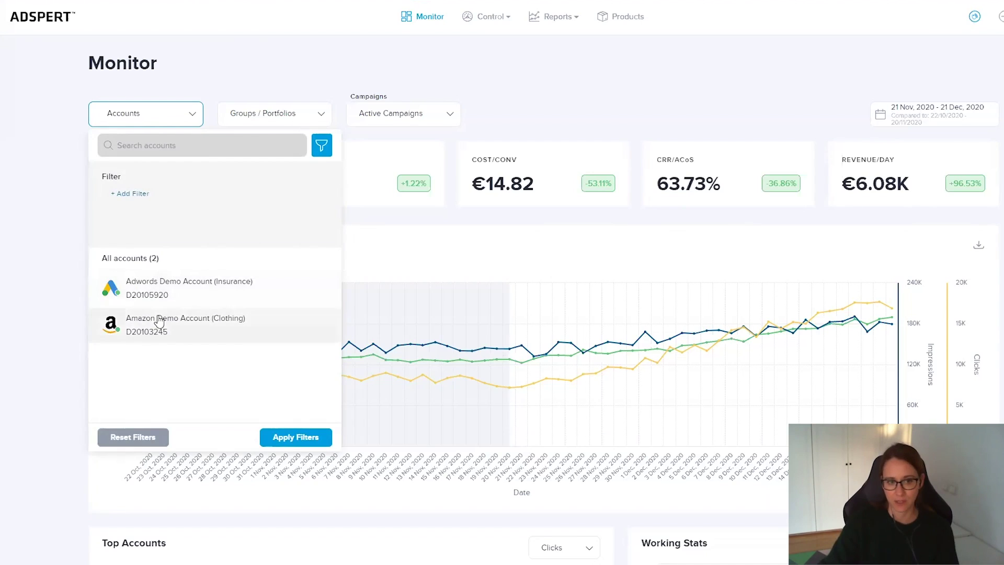
left_click(52, 265)
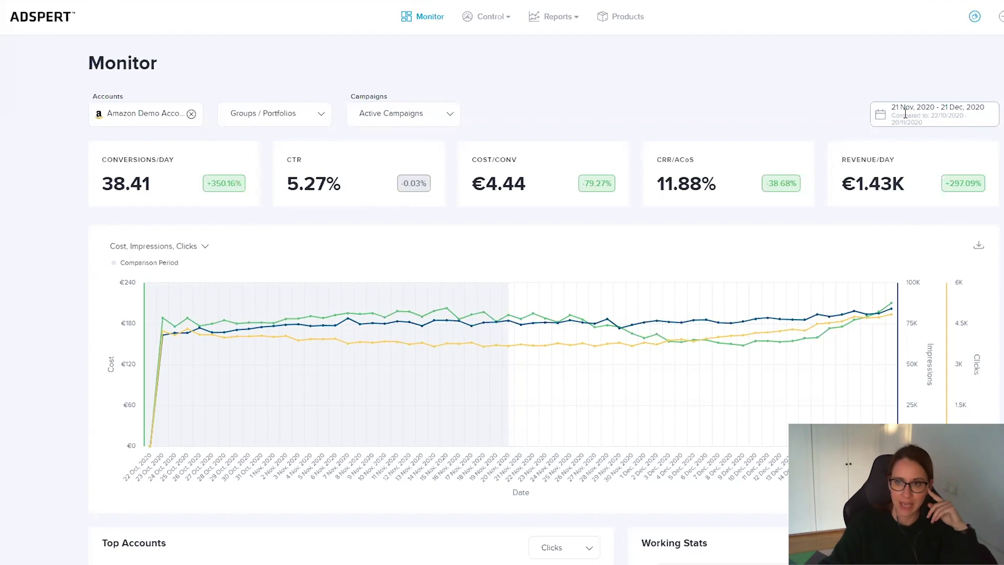
- Set the dashboard's date range to Last month, compared to the previous period, and apply it
left_click(889, 114)
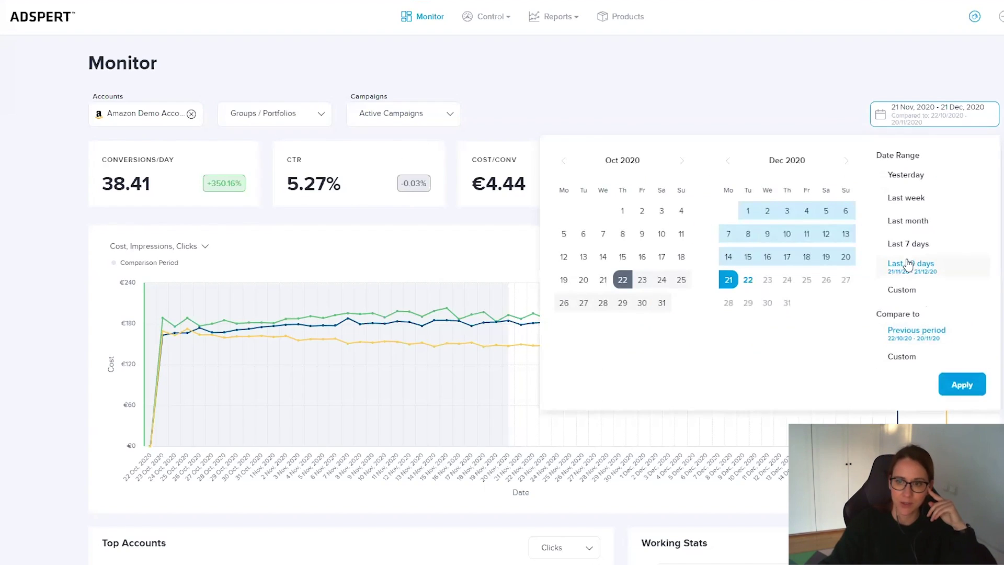
left_click(914, 222)
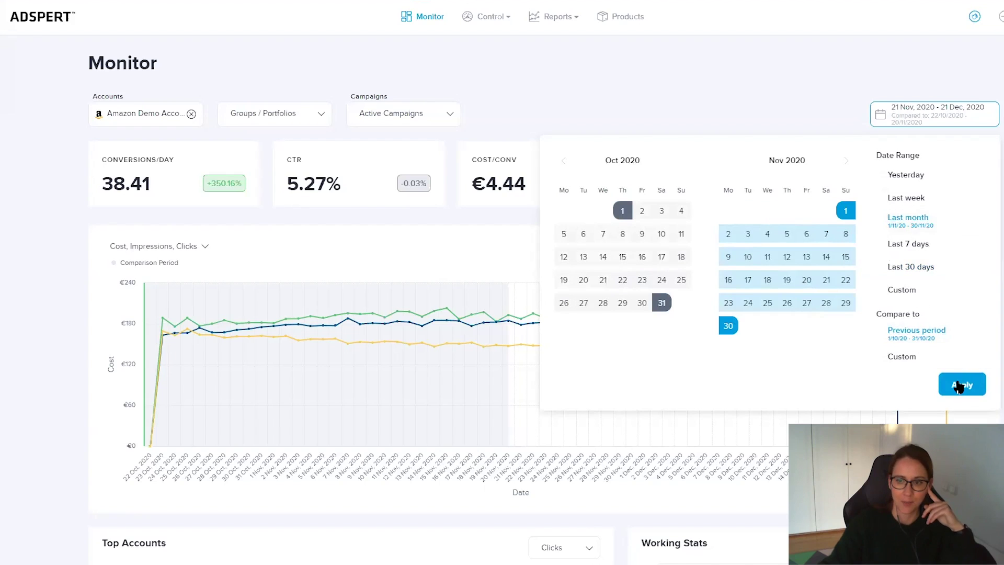
left_click(960, 386)
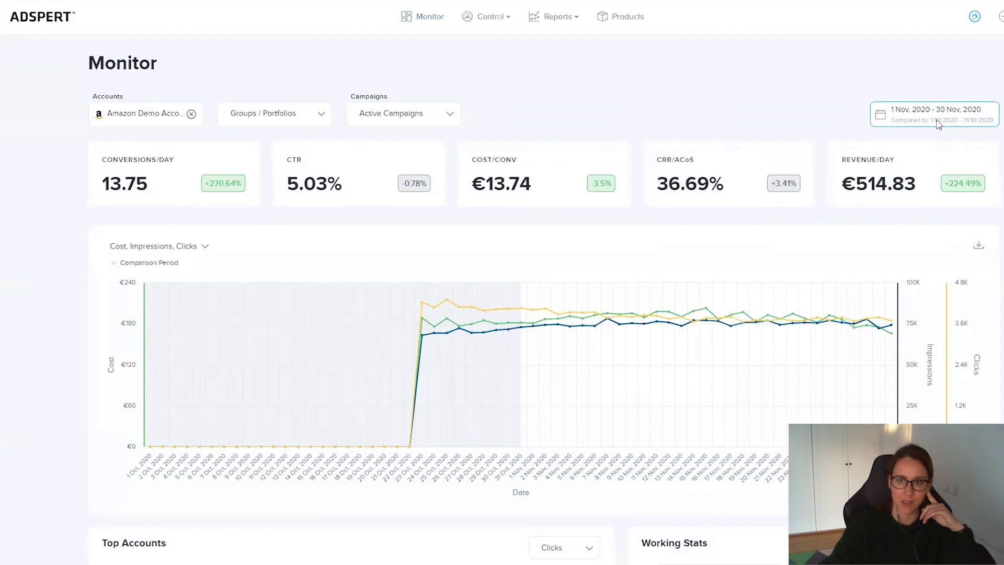
- Return the dashboard's date range to Last 30 days, compared to the previous period
left_click(938, 124)
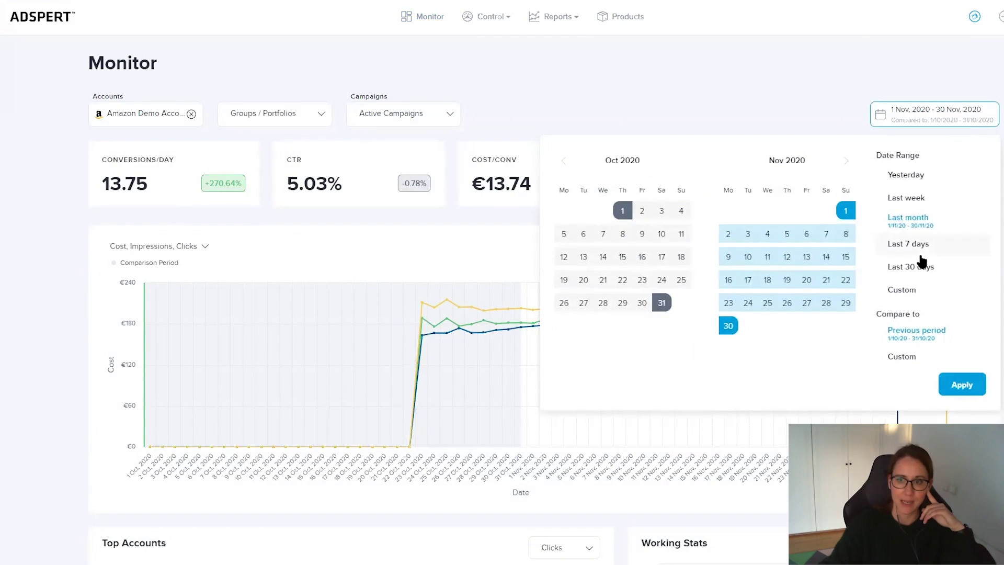
left_click(913, 264)
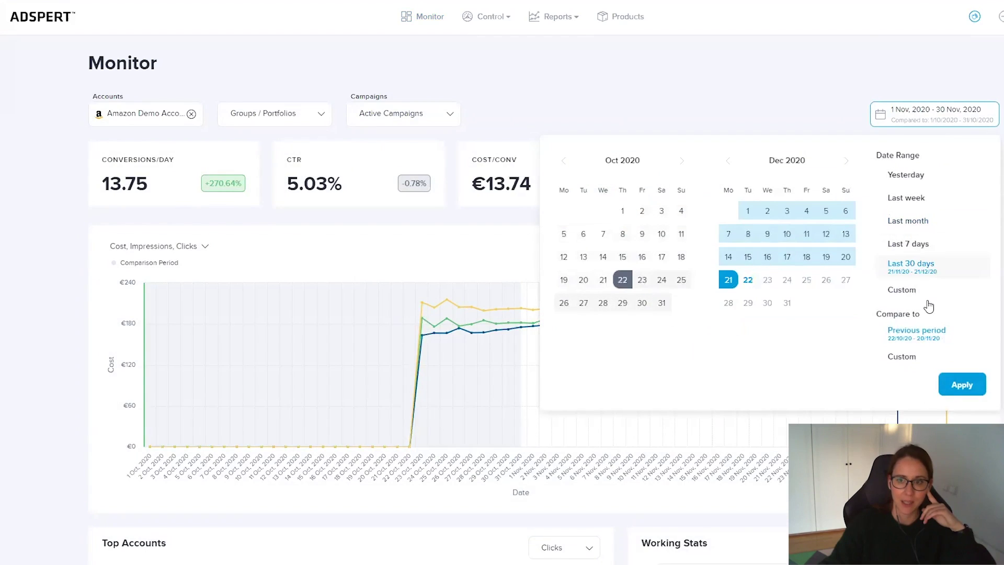
left_click(960, 386)
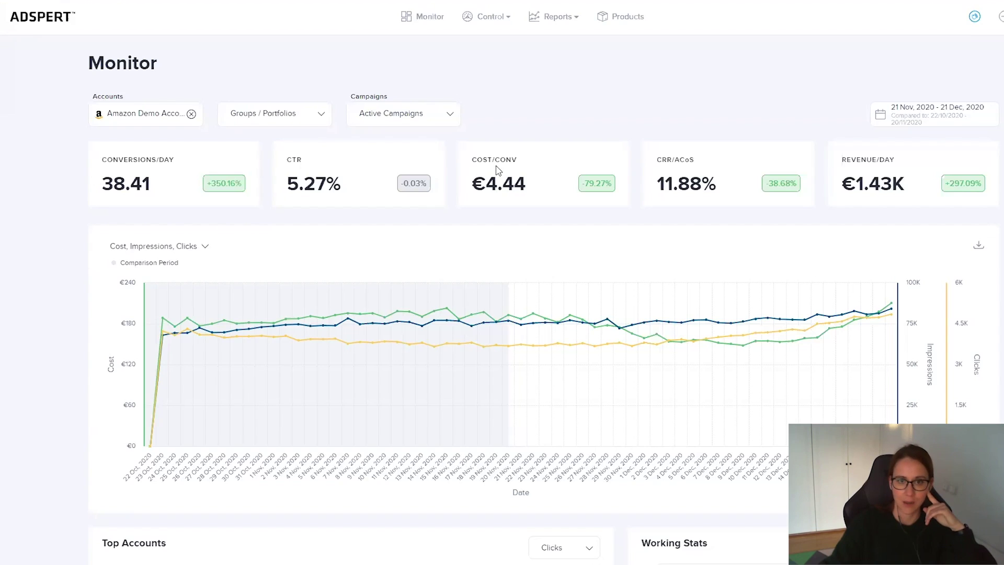
- Examine the CRR/ACoS and revenue per day figures in the key metrics row
double_click(677, 160)
left_click_drag(658, 157, 694, 163)
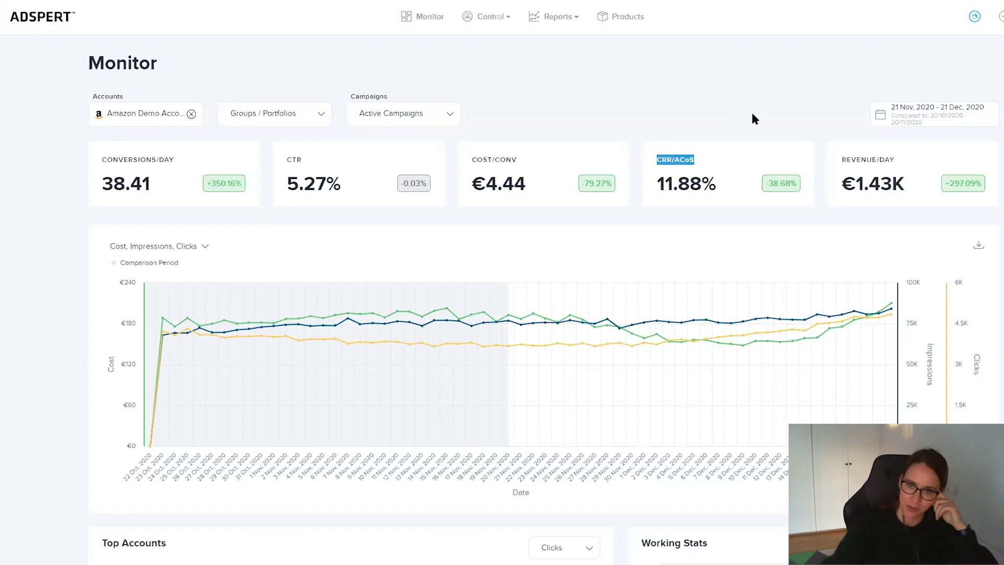
left_click_drag(839, 165, 910, 164)
- Review which metrics can be plotted in the performance chart, leaving the selection as it is
scroll(842, 117, "down", 1)
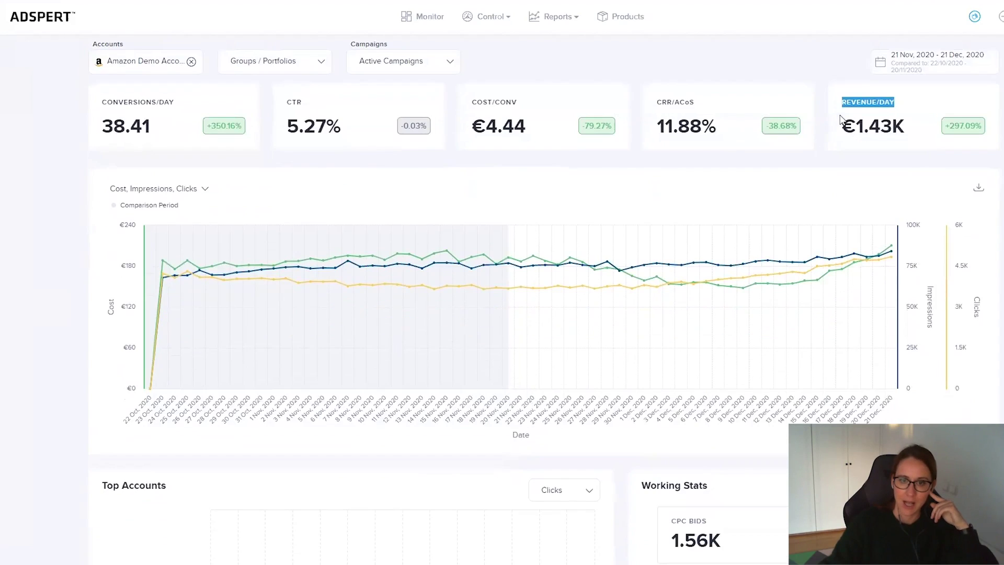
left_click(196, 190)
scroll(227, 310, "down", 4)
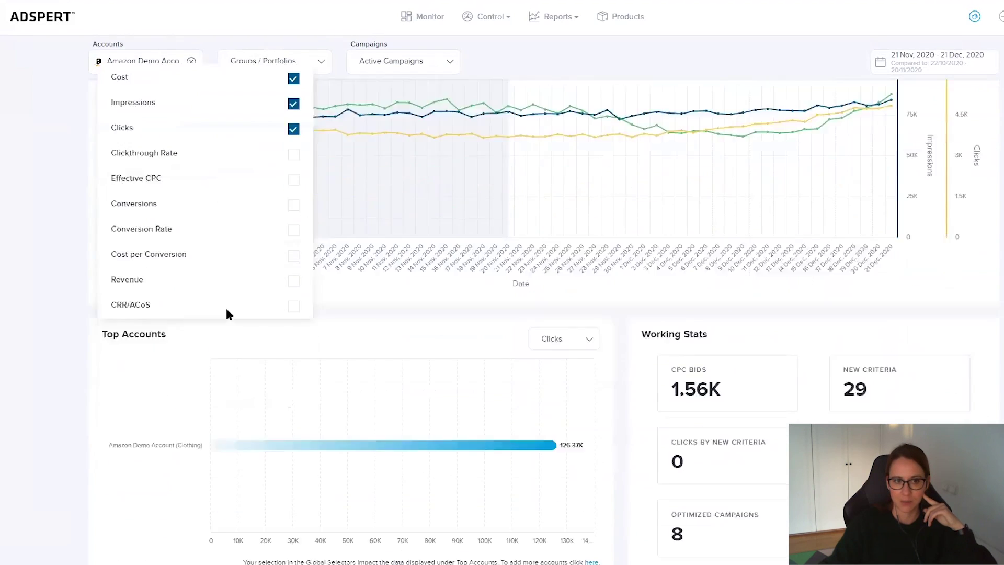
scroll(233, 255, "up", 4)
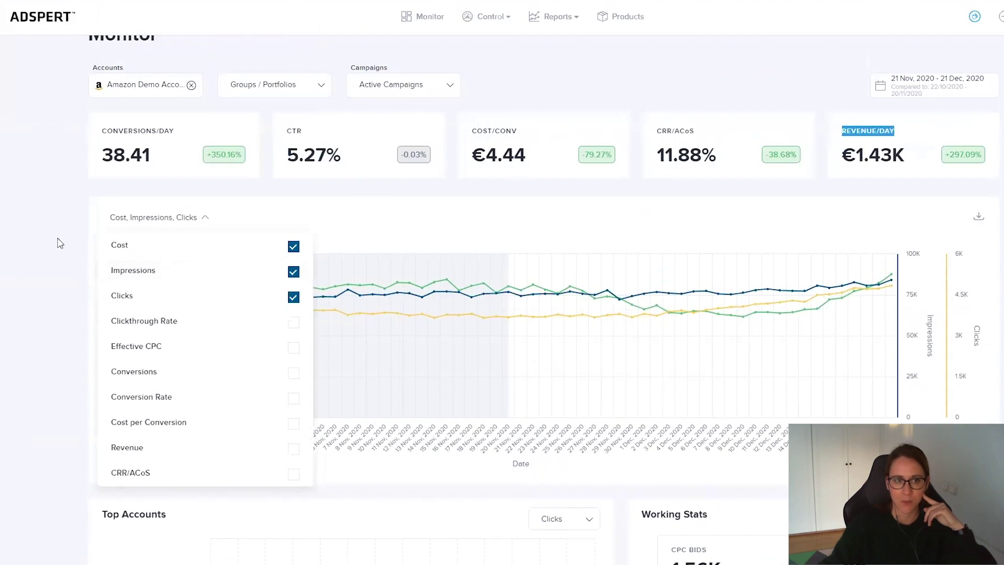
left_click(60, 211)
- Display the Top Accounts chart by Revenue
scroll(68, 213, "down", 4)
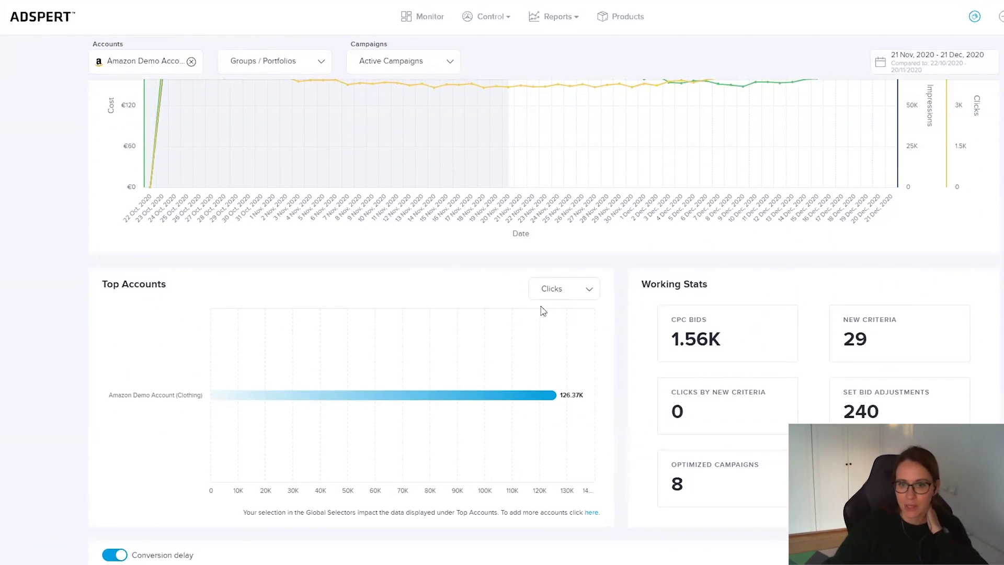
left_click(556, 289)
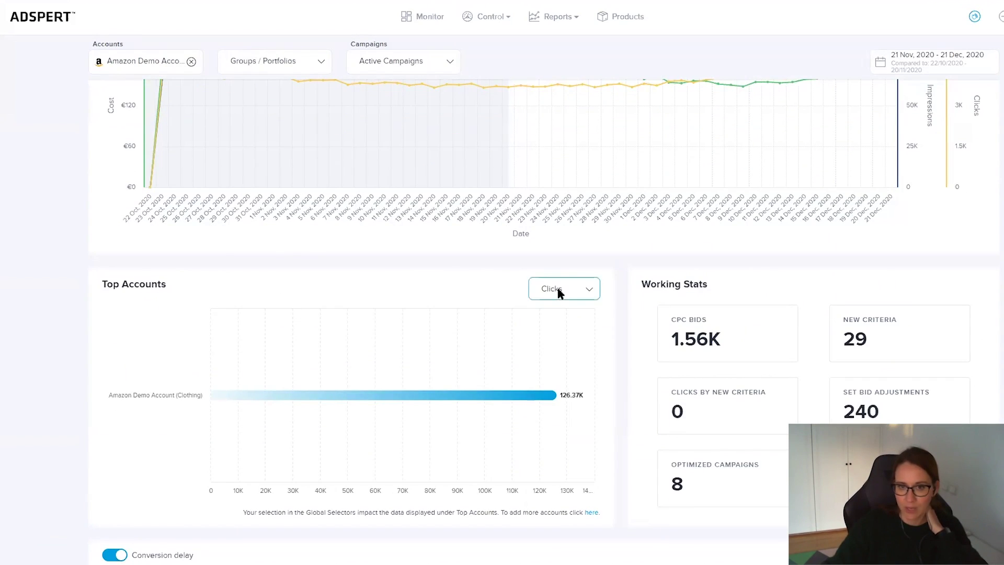
left_click(568, 481)
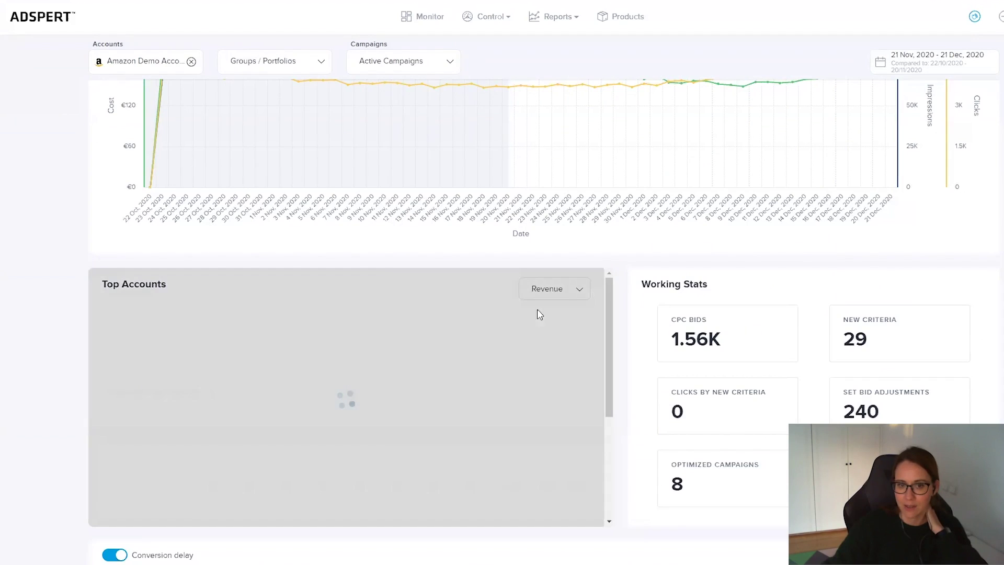
- Examine the Working Stats section, especially the CPC bids figure
left_click_drag(641, 285, 715, 289)
left_click(714, 292)
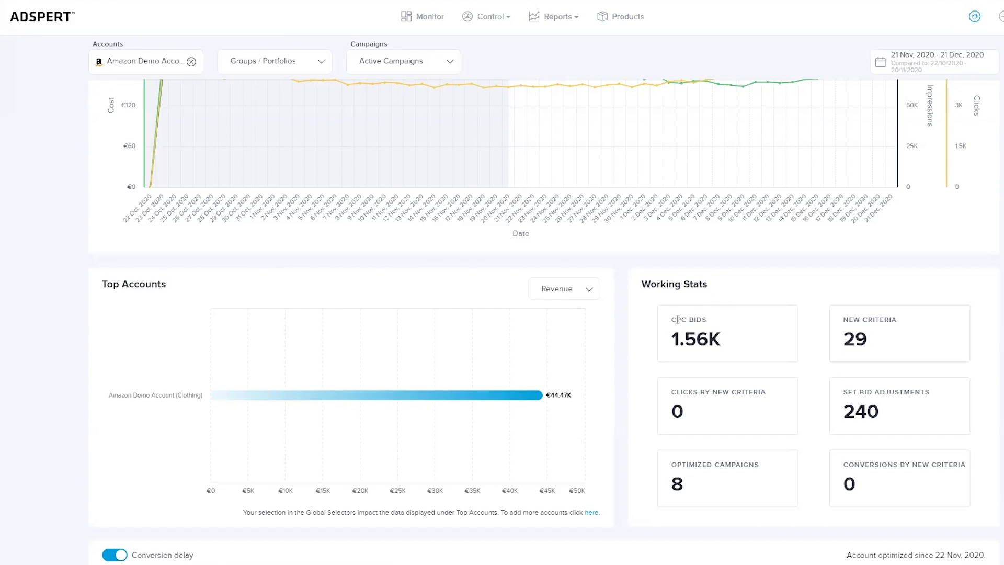
left_click_drag(684, 317, 709, 320)
mouse_move(704, 338)
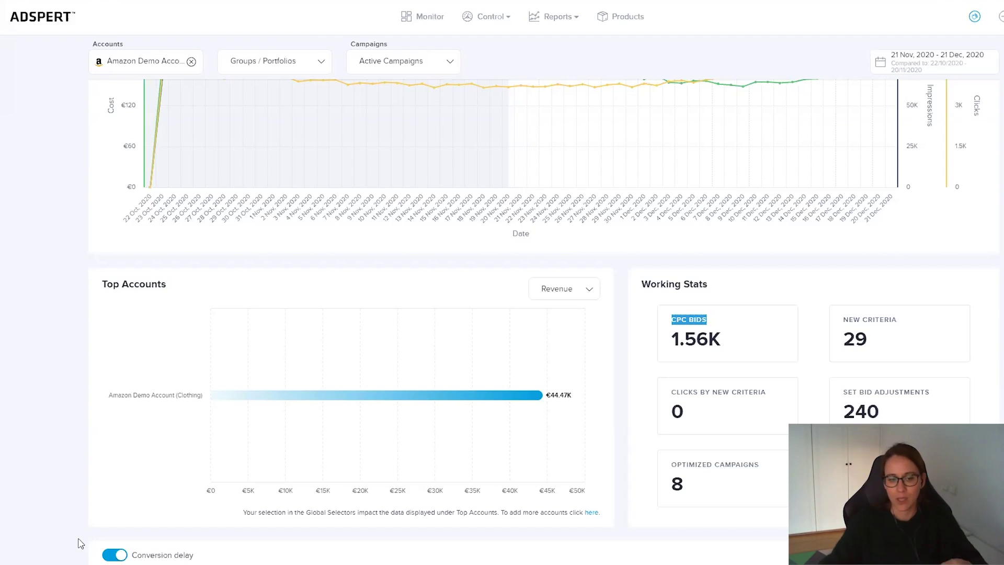
- Turn the conversion delay off and back on, comparing the key metrics and performance chart in both states
left_click(111, 553)
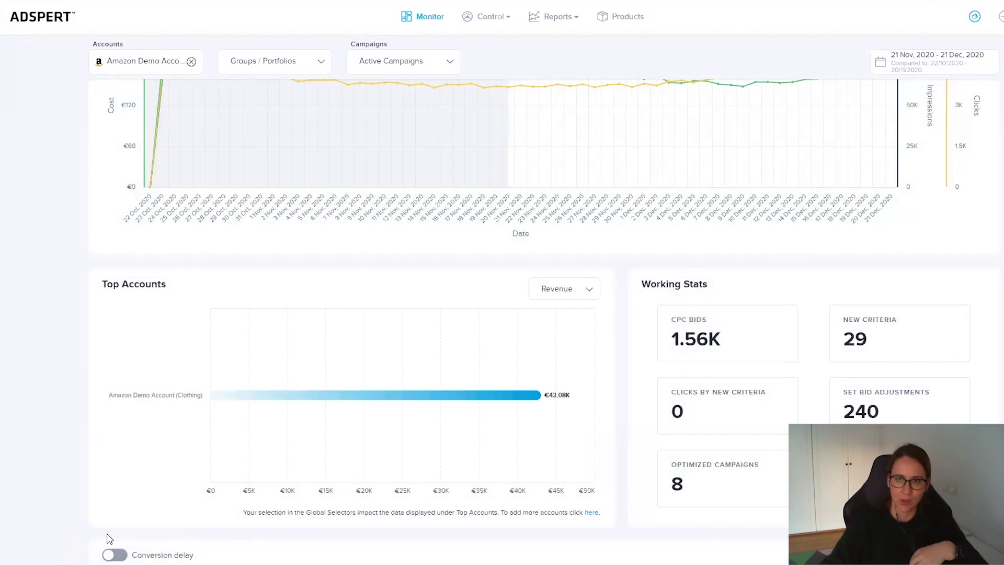
scroll(107, 536, "up", 3)
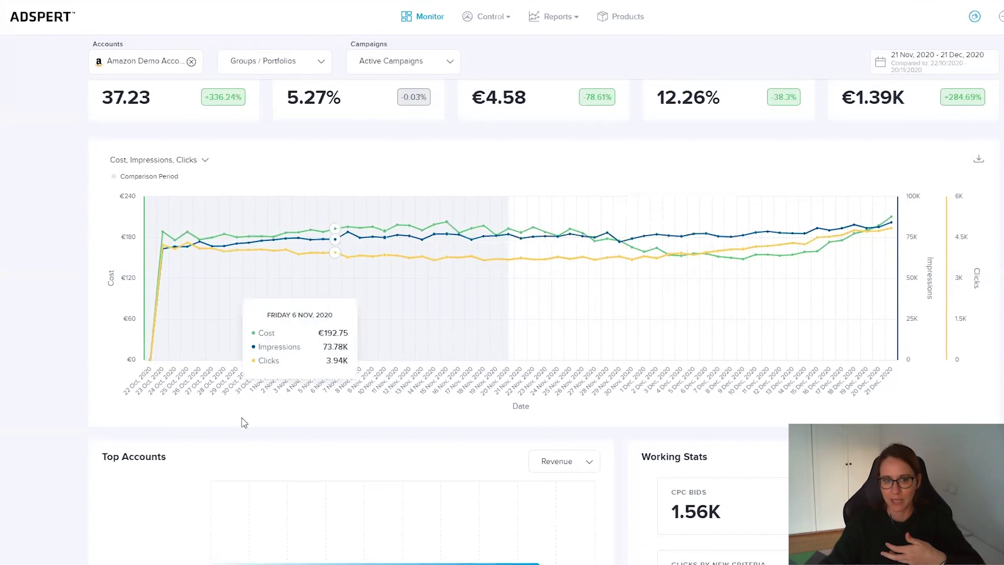
scroll(244, 422, "down", 3)
left_click(114, 555)
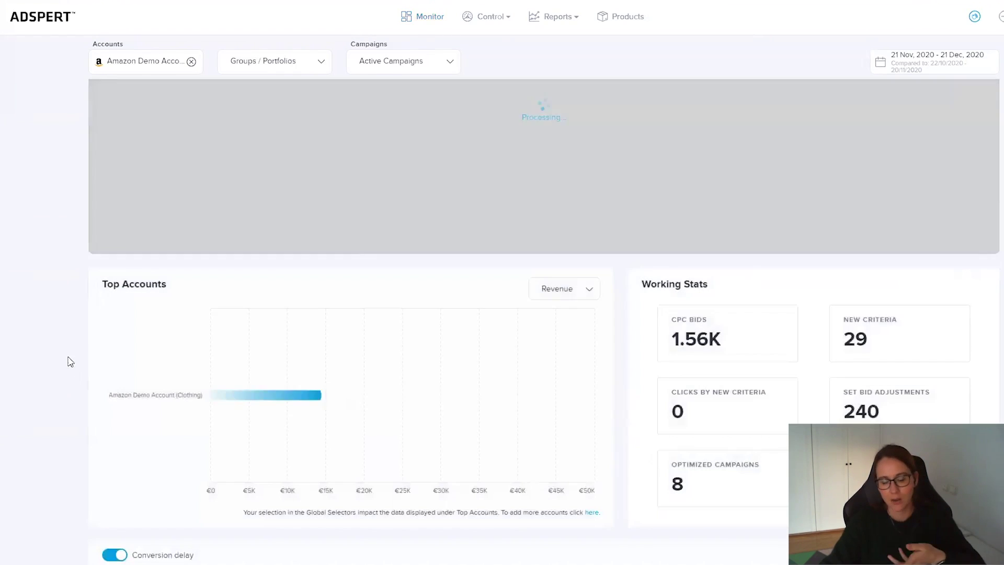
scroll(72, 473, "up", 3)
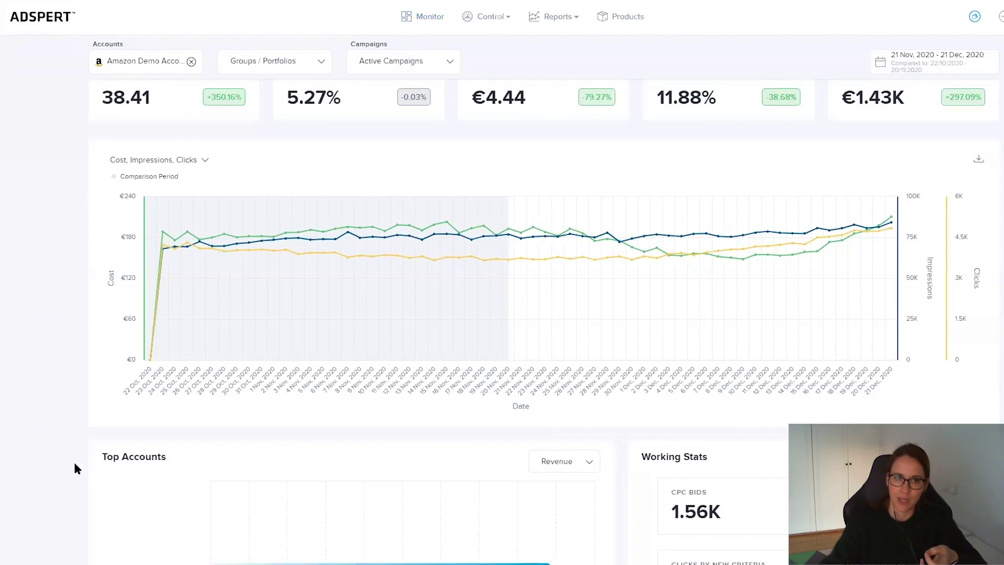
- Open the Goals & Promotions page and display the goal performance of the Jeans Men performance group
scroll(88, 476, "up", 2)
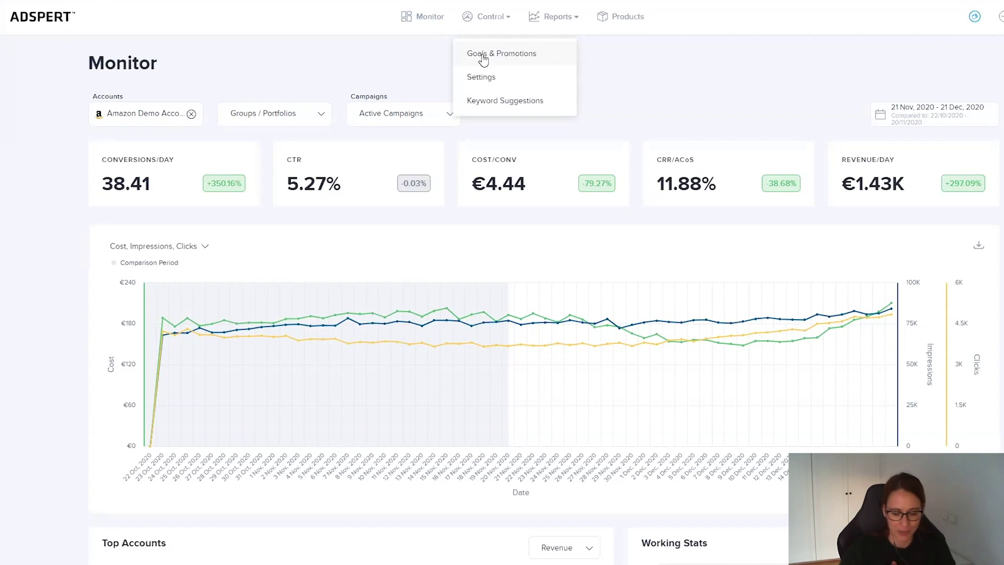
mouse_move(497, 26)
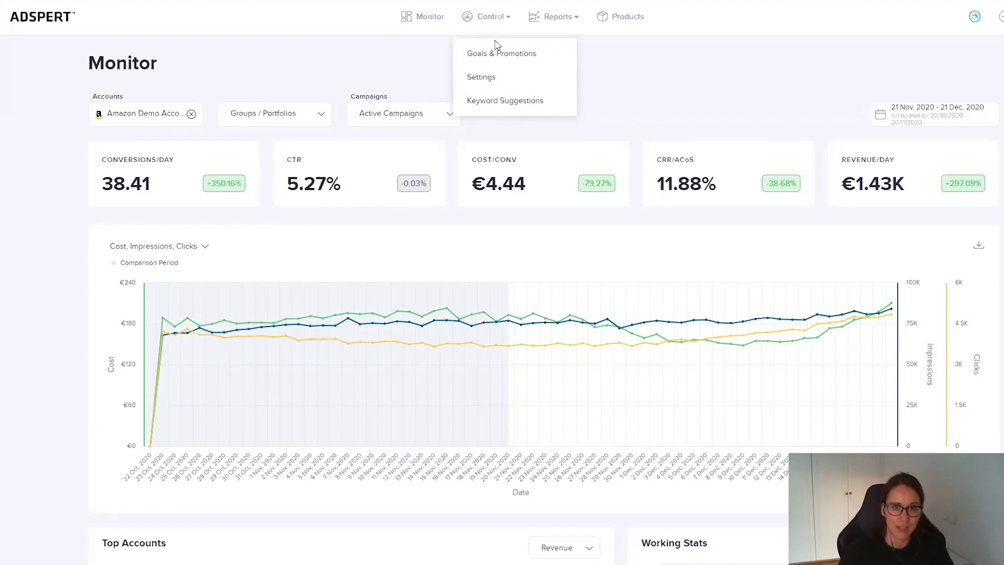
left_click(497, 57)
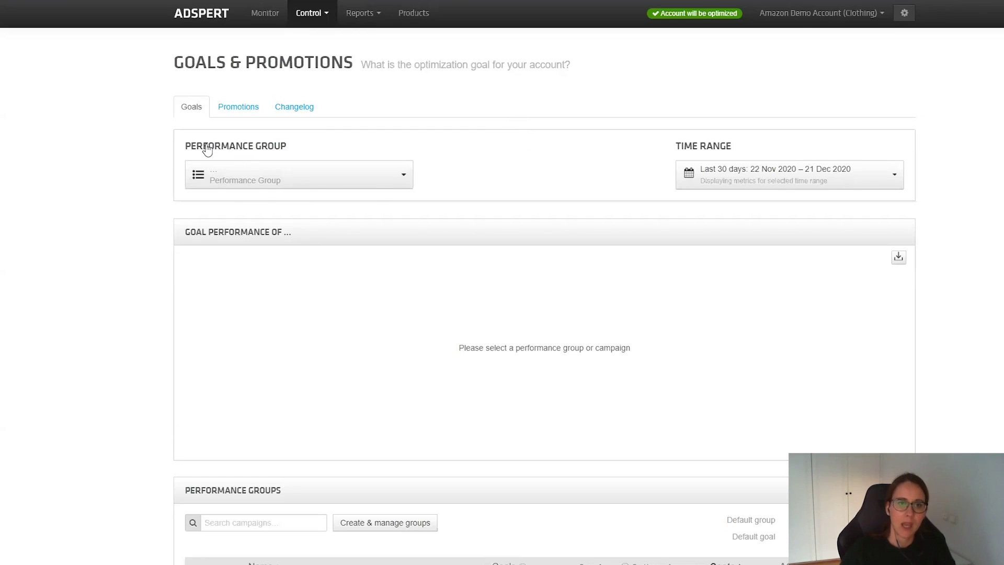
left_click(257, 185)
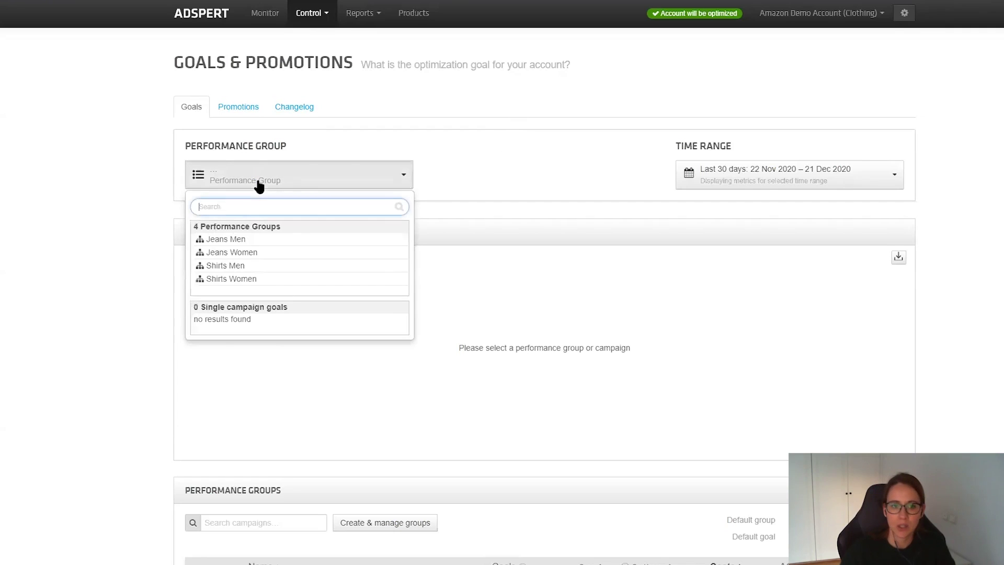
left_click(233, 242)
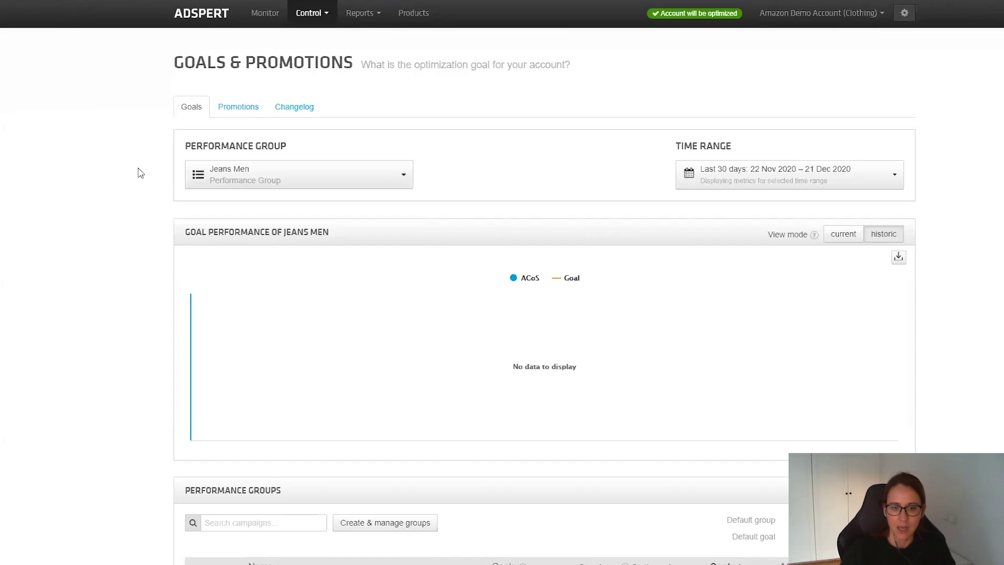
- Review the performance groups with their campaigns, goals and metrics, including the Single Campaign Goals group
scroll(141, 173, "down", 8)
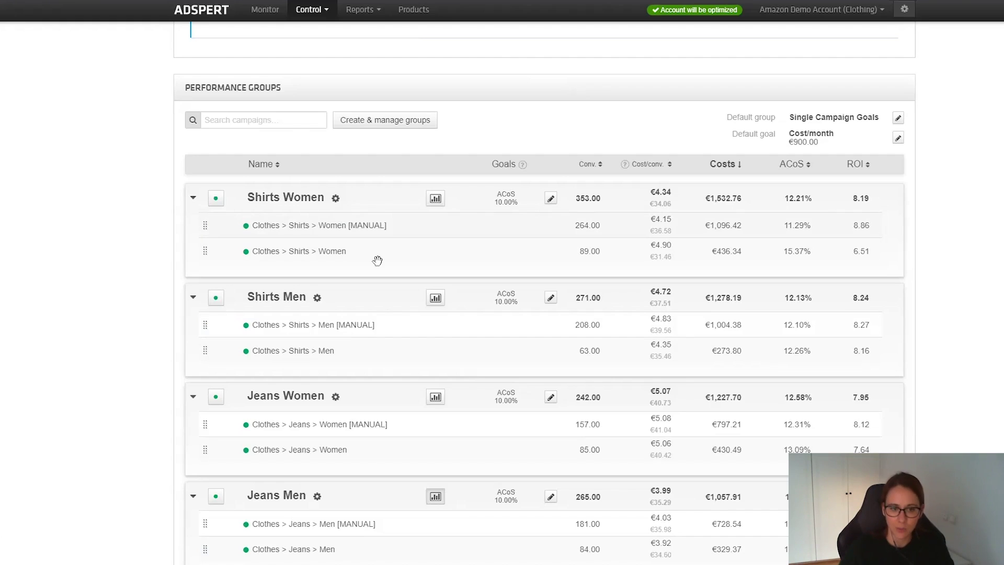
scroll(394, 329, "down", 3)
scroll(394, 329, "down", 1)
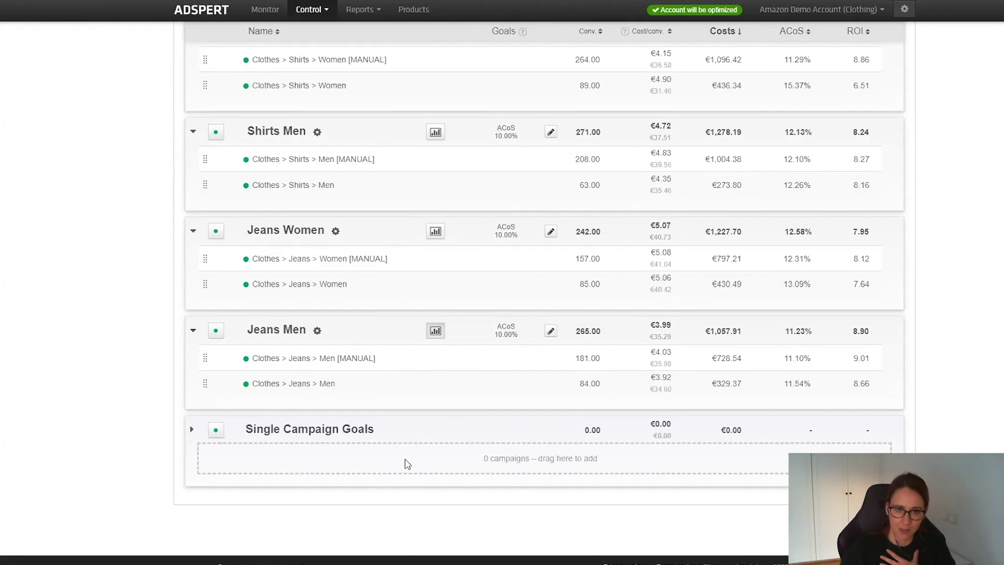
scroll(405, 463, "up", 4)
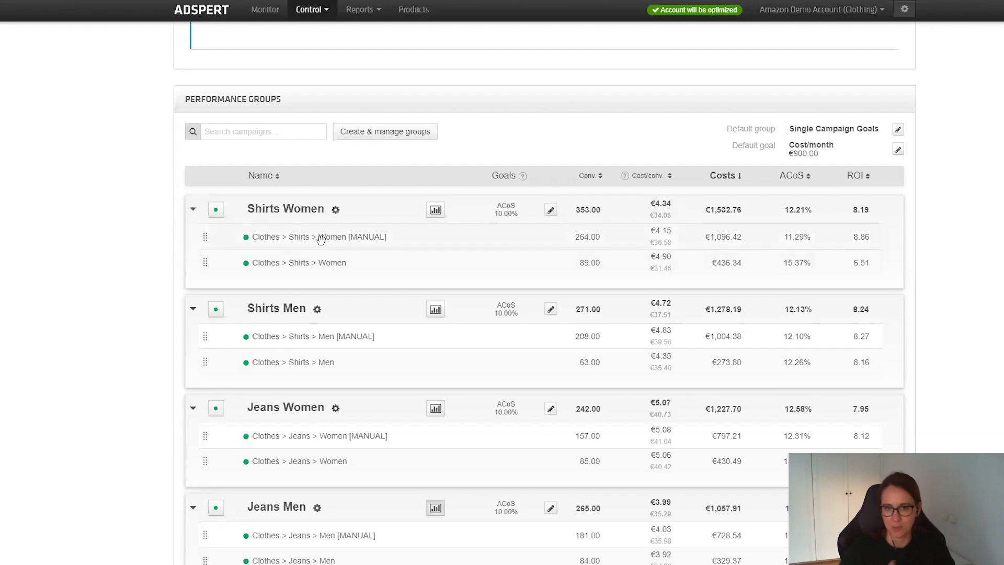
- Change the Shirts Women performance group's goal to a Cost/month of €1,500 and save it
left_click(549, 214)
left_click(492, 228)
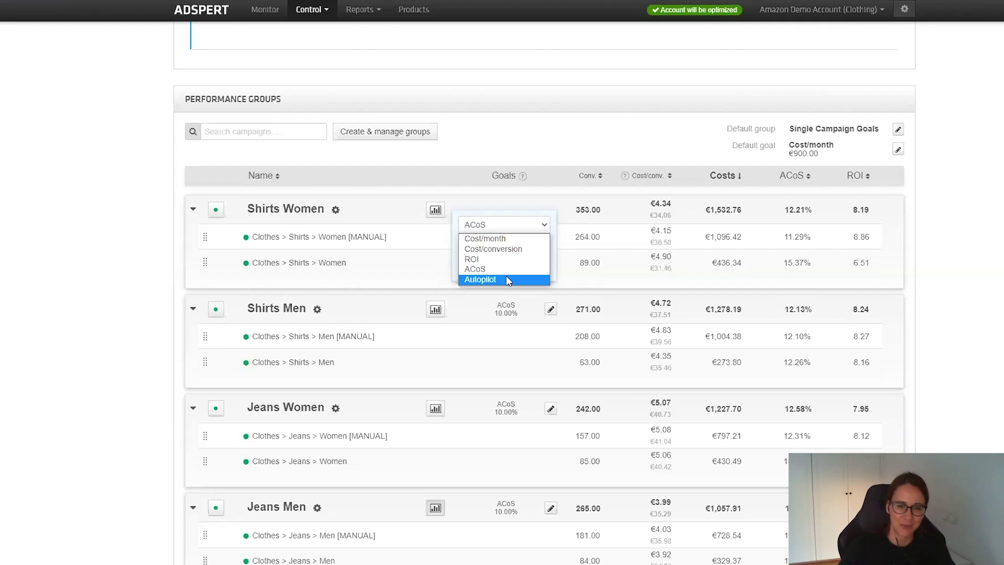
left_click(507, 280)
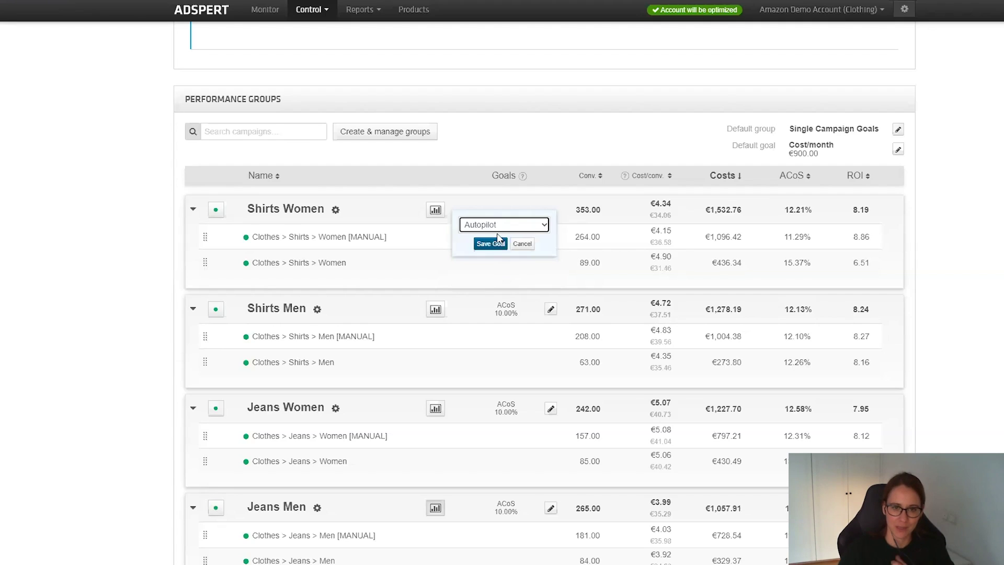
left_click(488, 225)
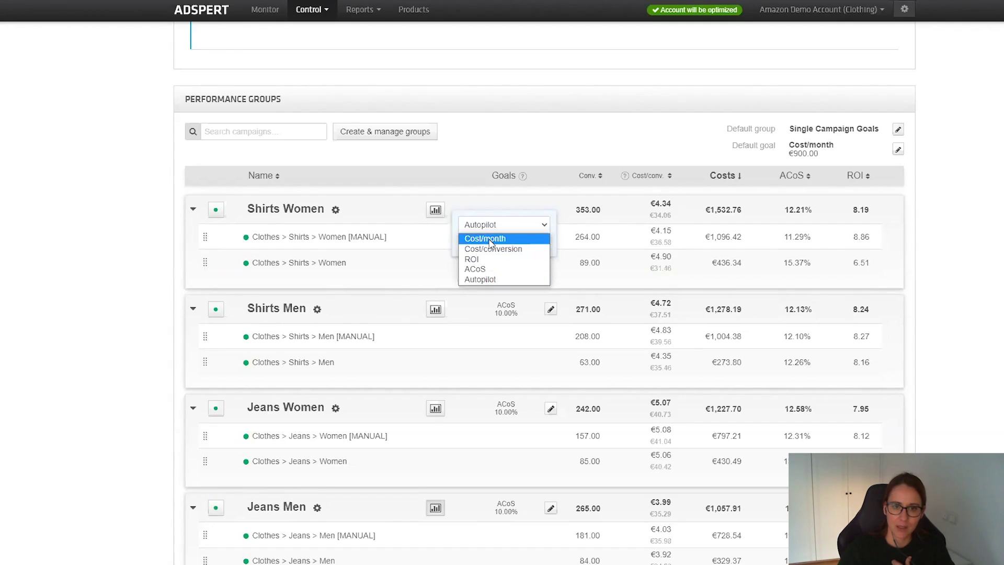
left_click(476, 238)
double_click(493, 247)
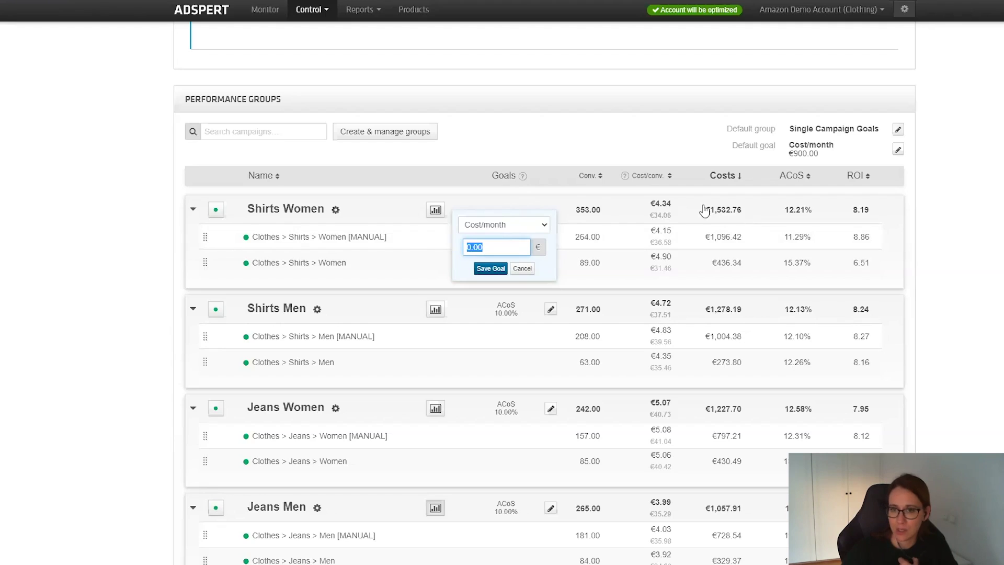
type("1500")
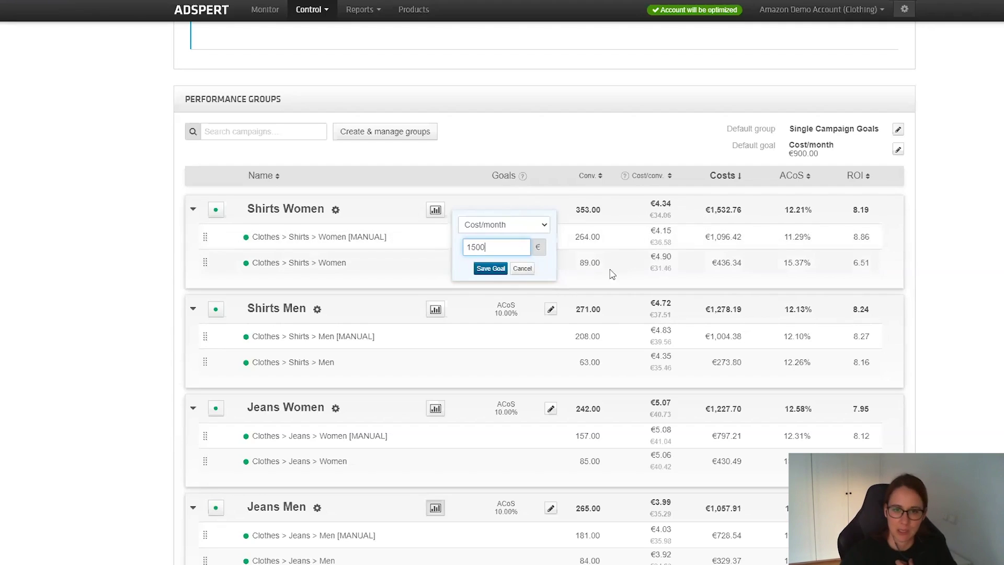
left_click(485, 271)
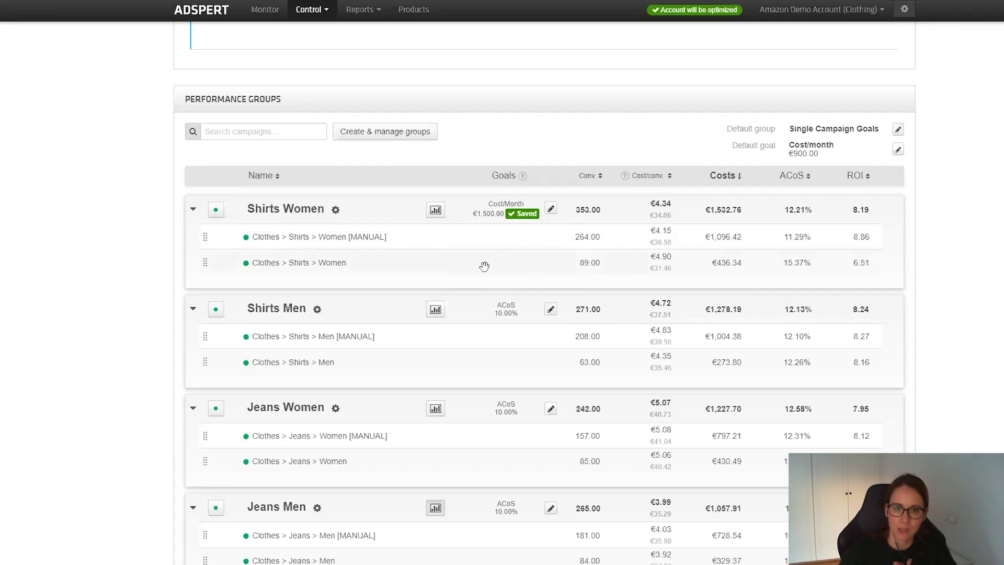
- Look over the performance groups on the Goals & Promotions page and open the Scenarios (beta) report
scroll(928, 265, "down", 4)
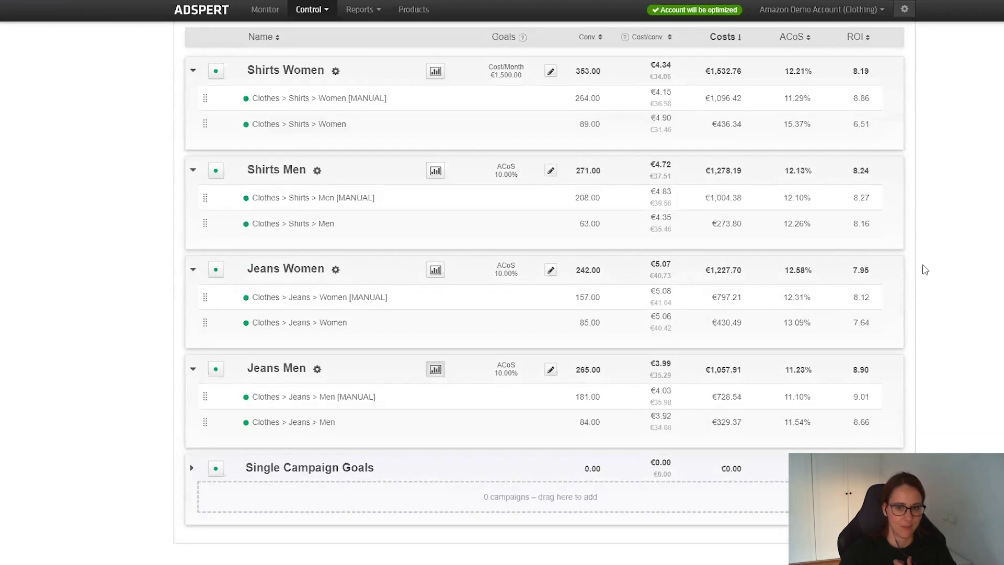
scroll(918, 268, "up", 8)
scroll(908, 285, "up", 3)
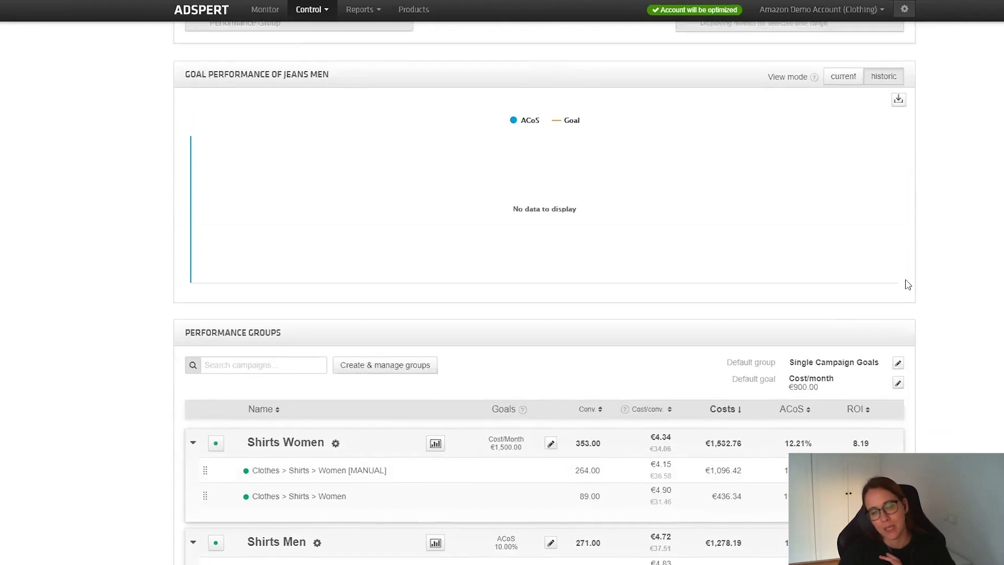
scroll(969, 262, "down", 10)
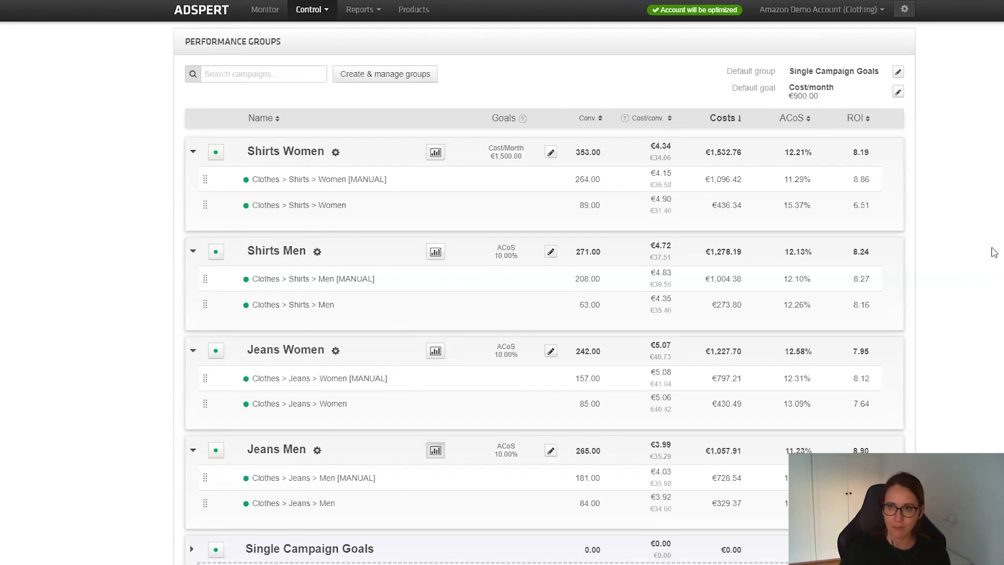
scroll(983, 322, "down", 2)
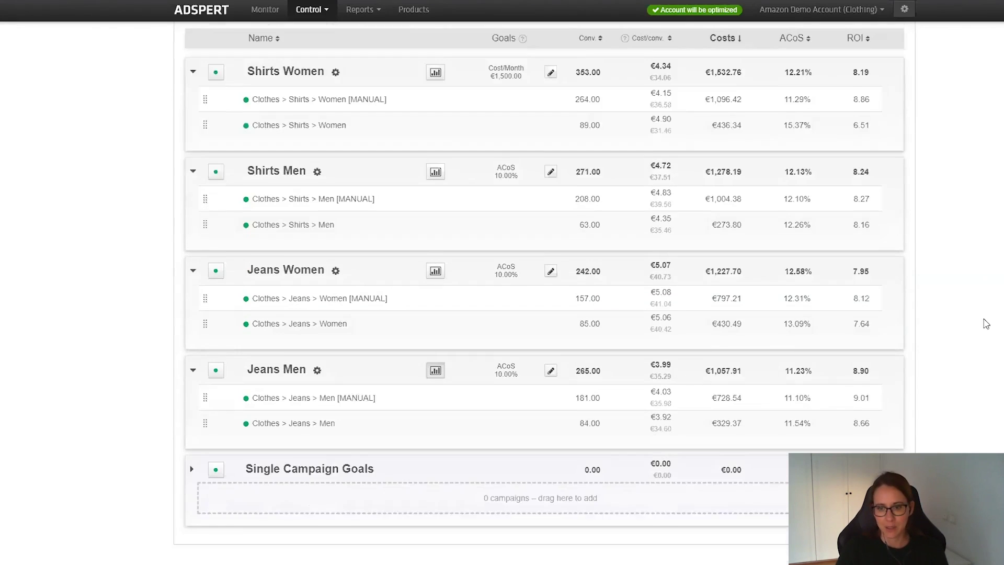
scroll(983, 327, "up", 10)
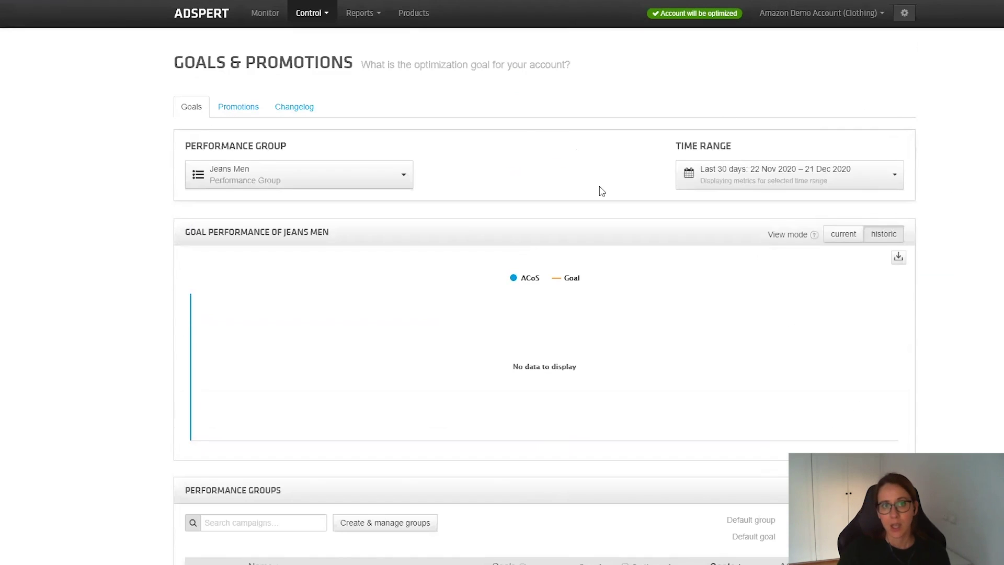
left_click(309, 15)
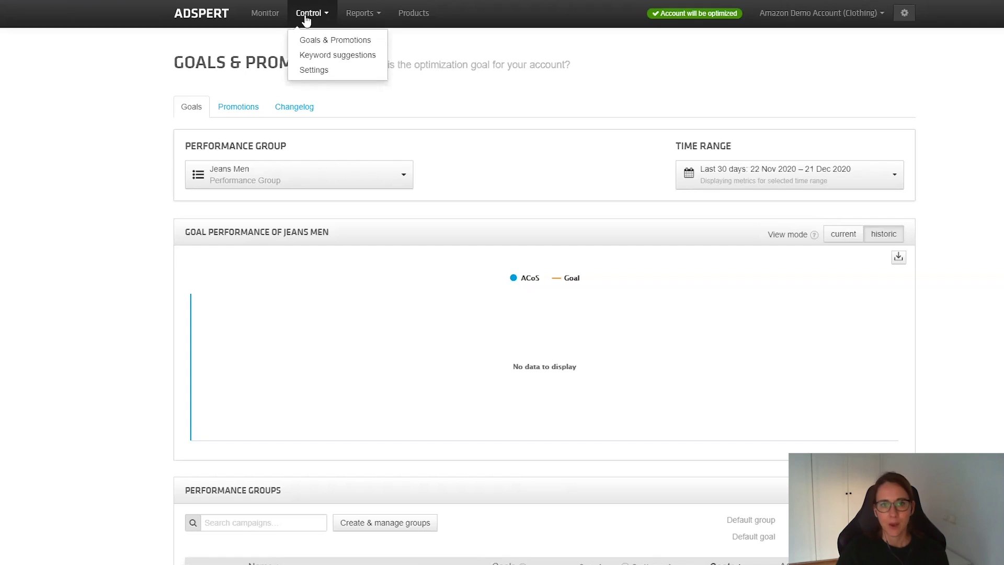
left_click(353, 17)
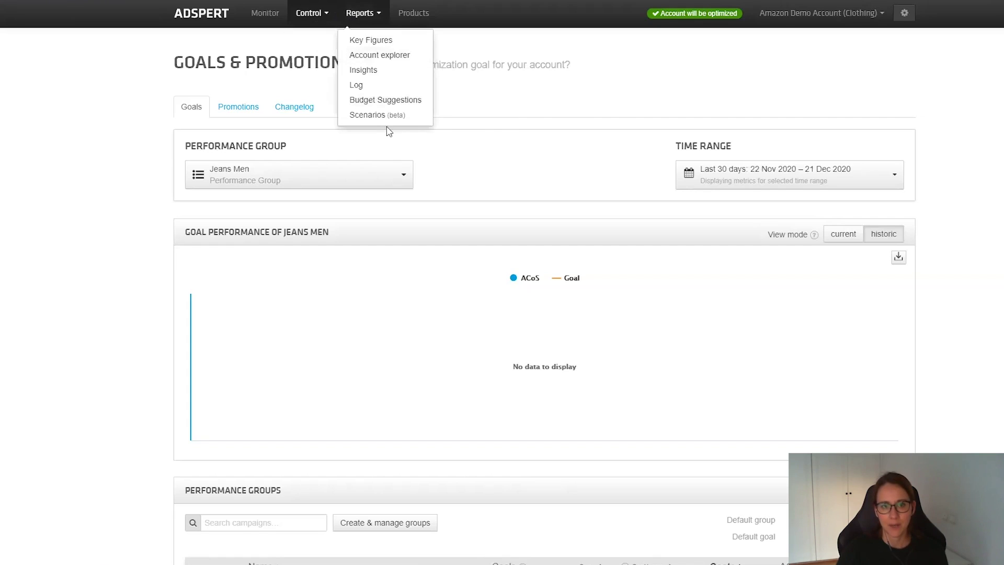
left_click(374, 116)
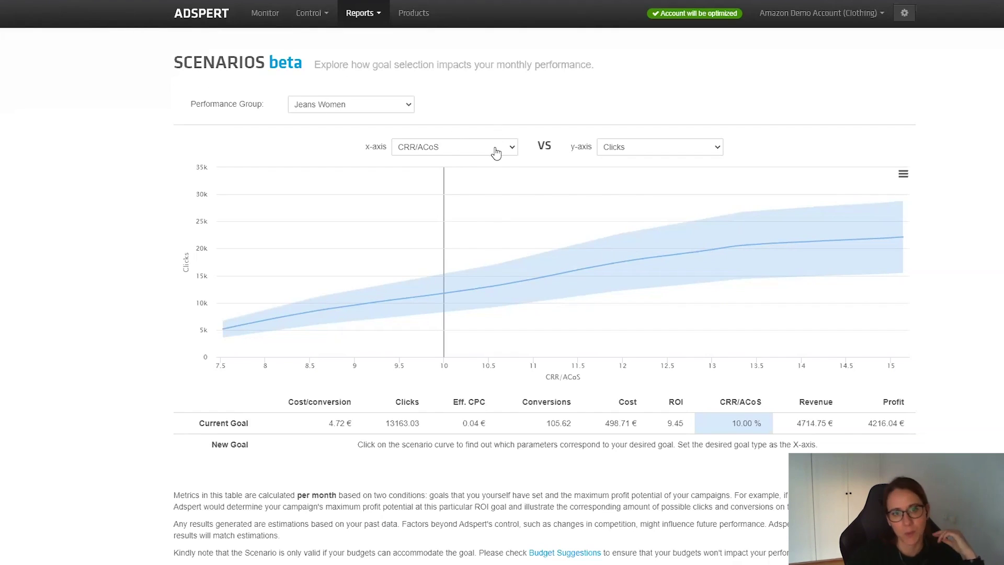
- Plot the Jeans Women scenario with Cost on the x-axis and CRR/ACoS on the y-axis
left_click(458, 152)
left_click(460, 160)
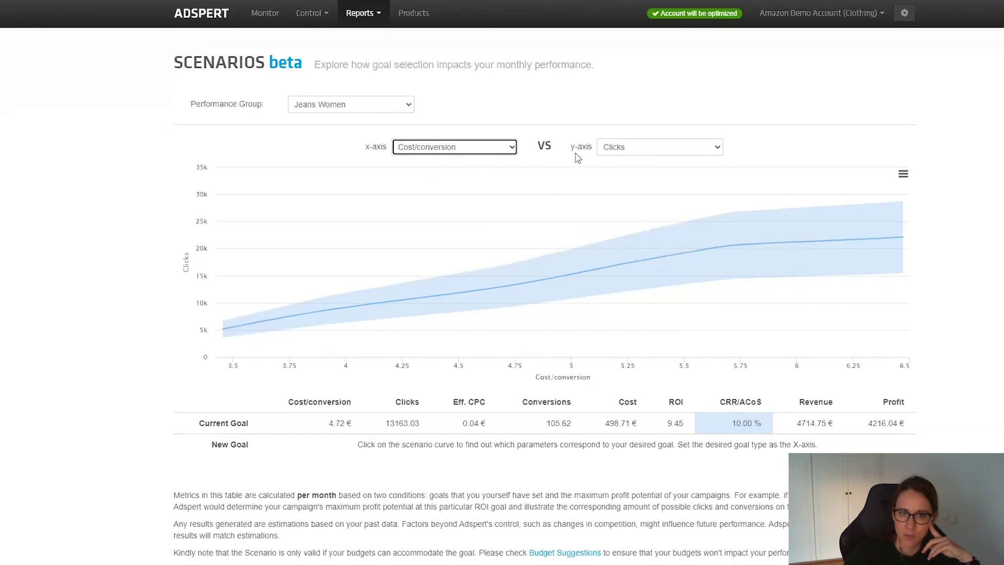
left_click(437, 148)
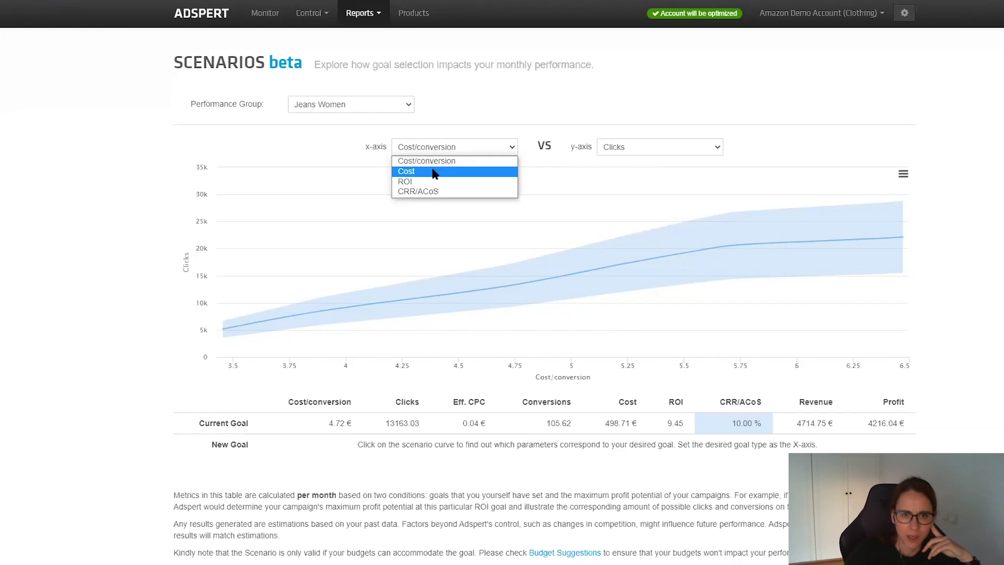
left_click(433, 172)
left_click(634, 147)
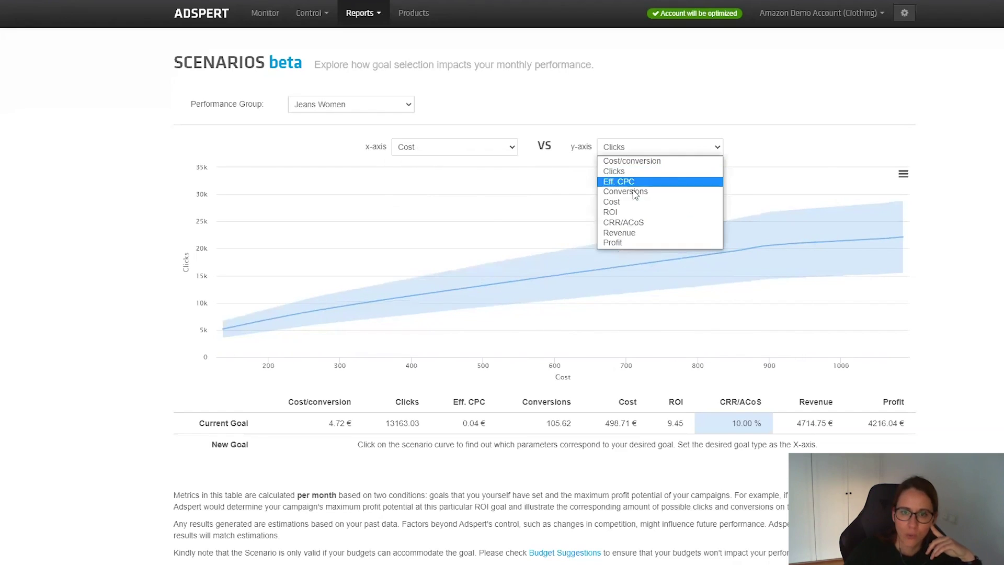
left_click(635, 227)
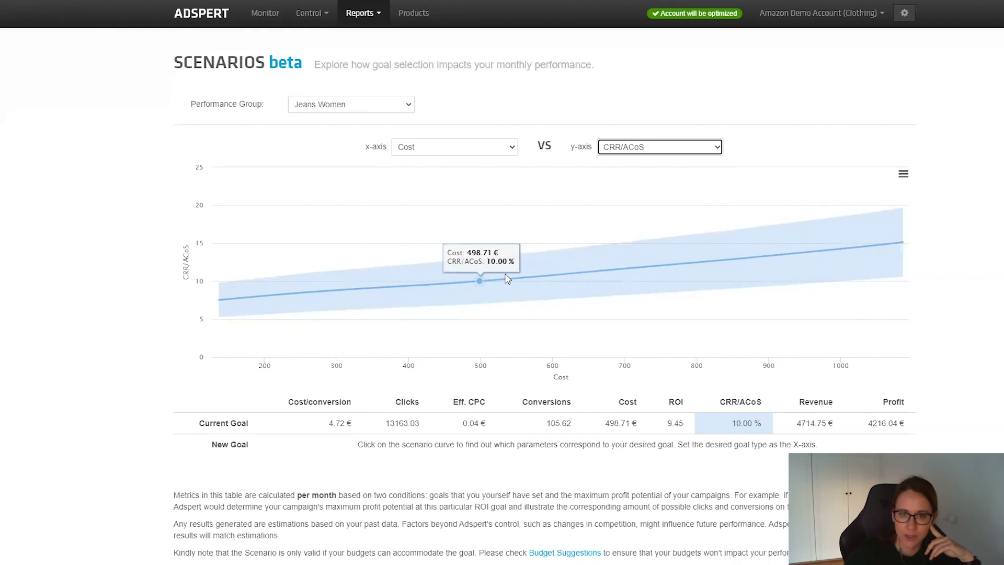
- Compare new goals with the current goal by picking the 498.71 €, 268.40 € and 1003.22 € cost points on the scenario curve
left_click(479, 286)
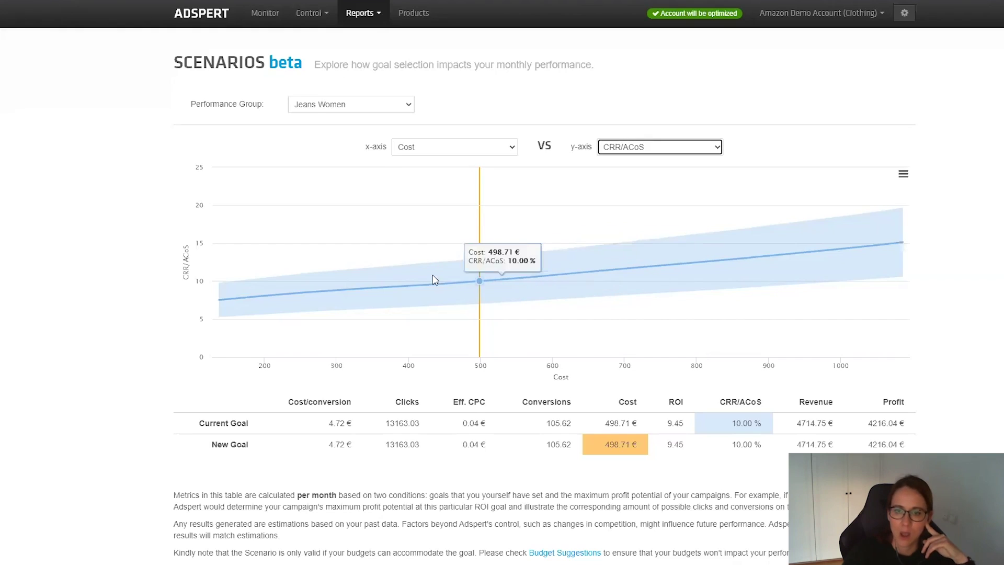
left_click(313, 292)
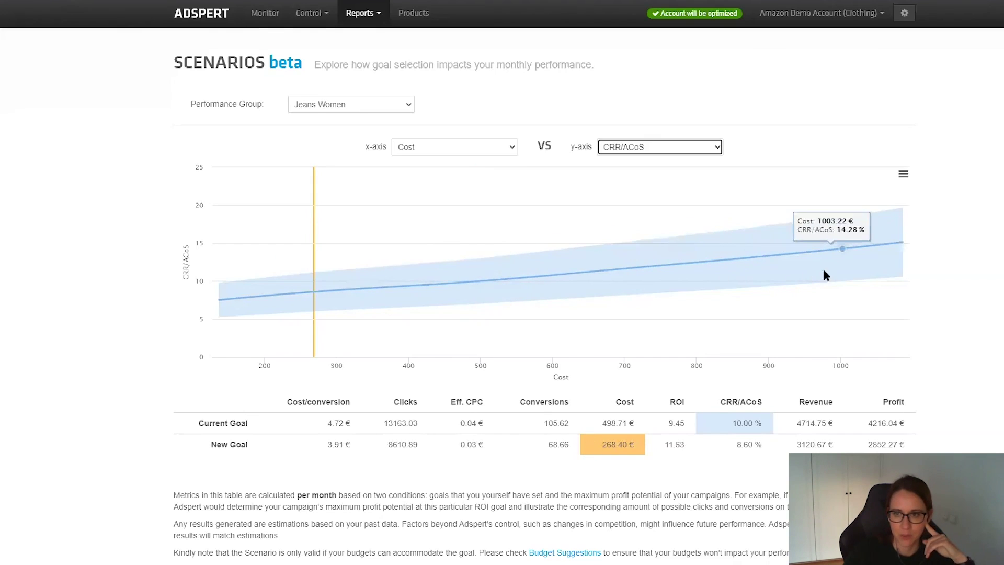
left_click(842, 249)
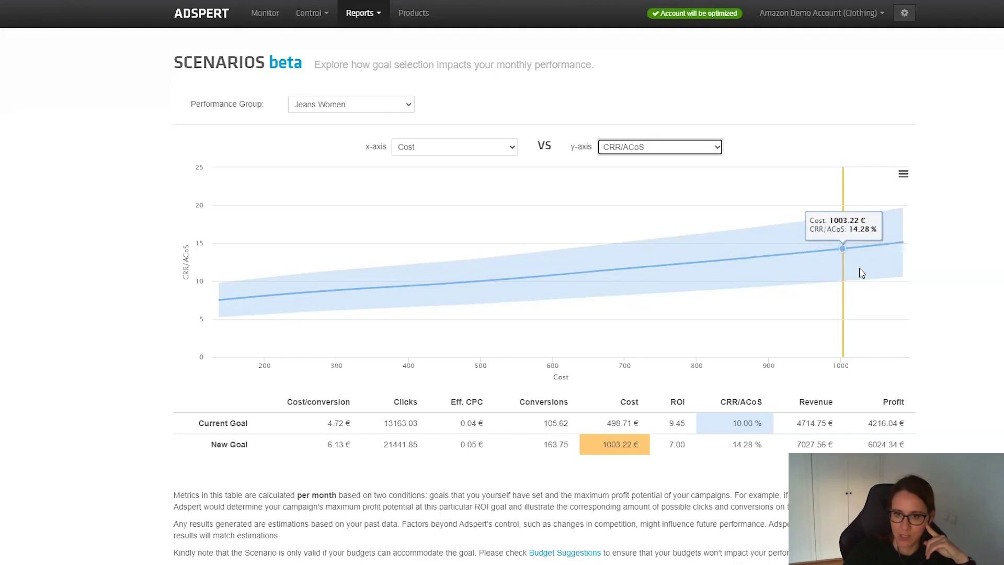
left_click_drag(602, 443, 649, 445)
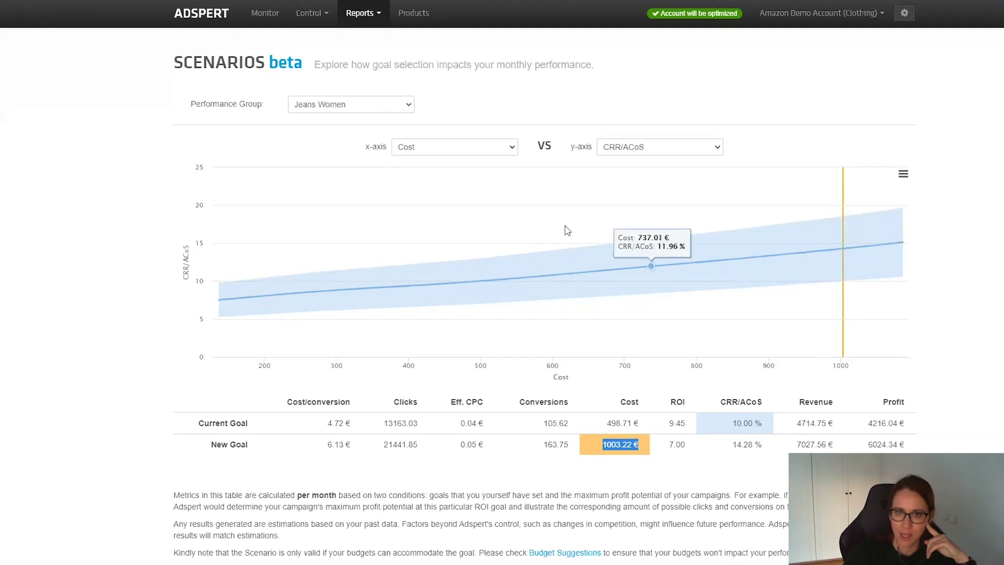
- Plot Revenue and then Clicks against Cost, and inspect the clicks curve at the selected 1003.22 € cost point
left_click(460, 149)
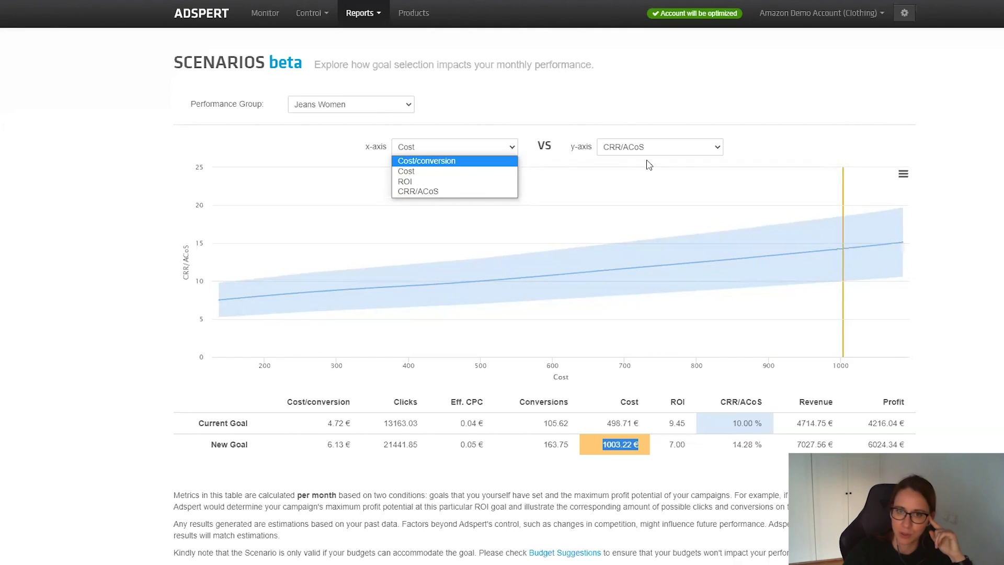
left_click(617, 153)
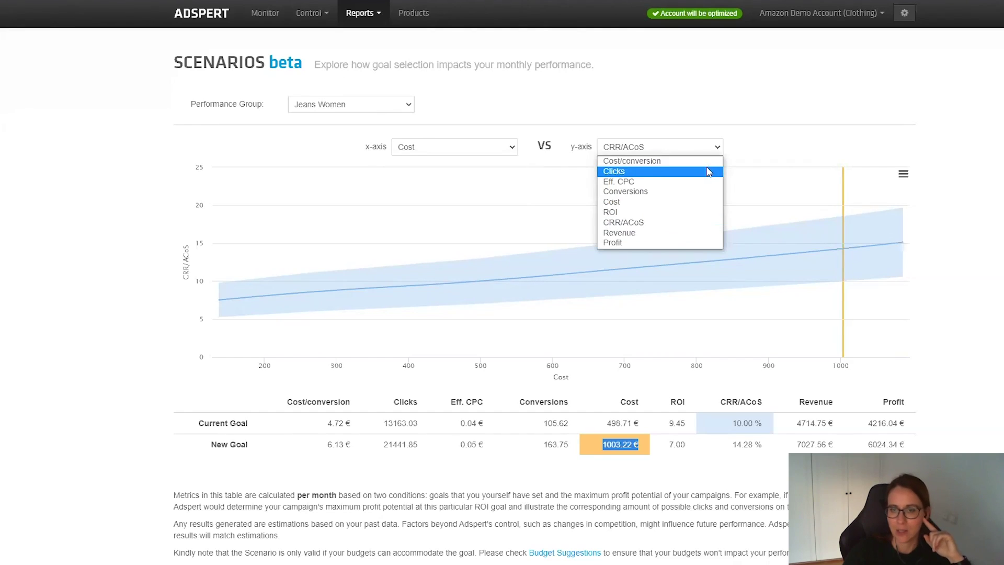
left_click(676, 233)
left_click(674, 156)
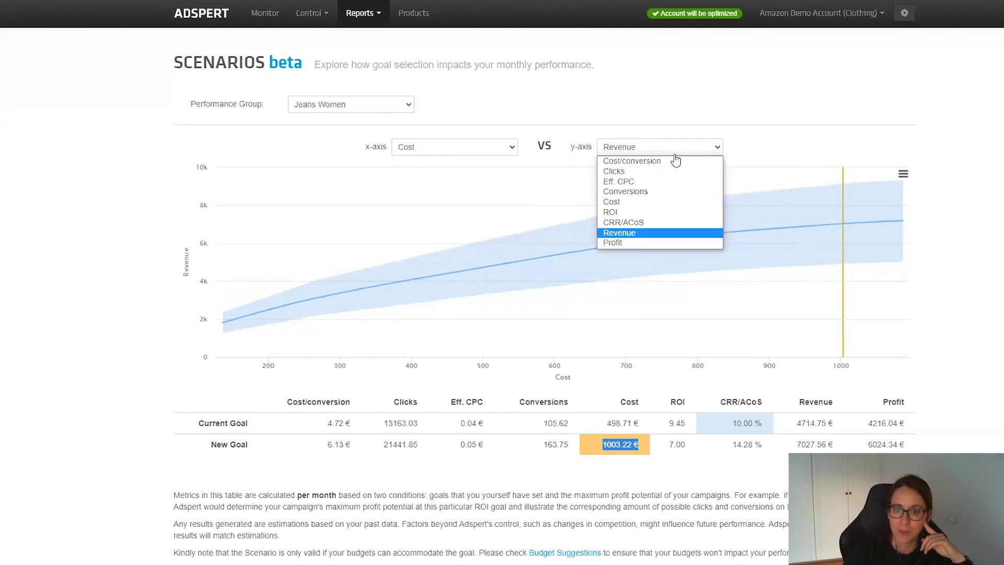
left_click(667, 171)
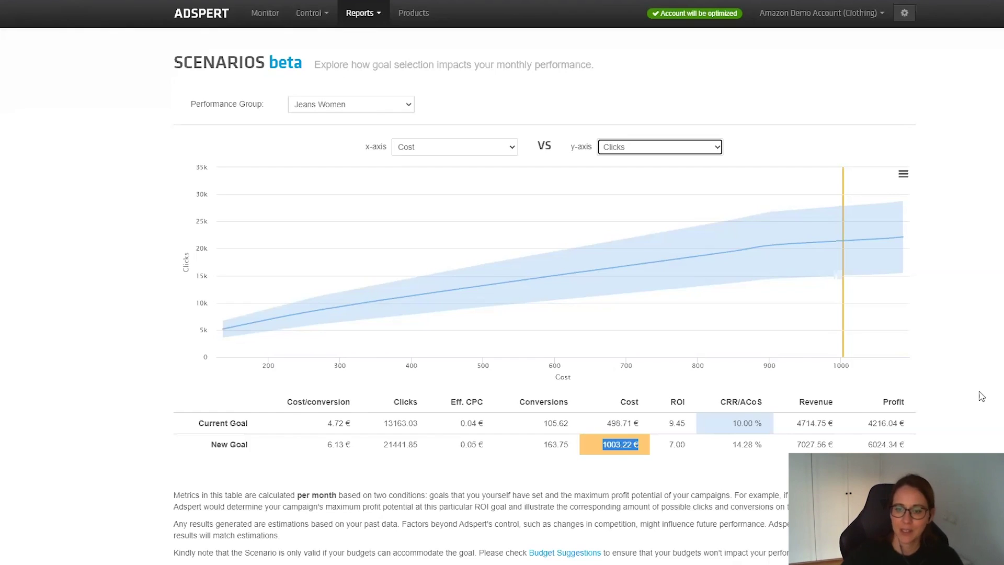
triple_click(982, 391)
left_click(983, 383)
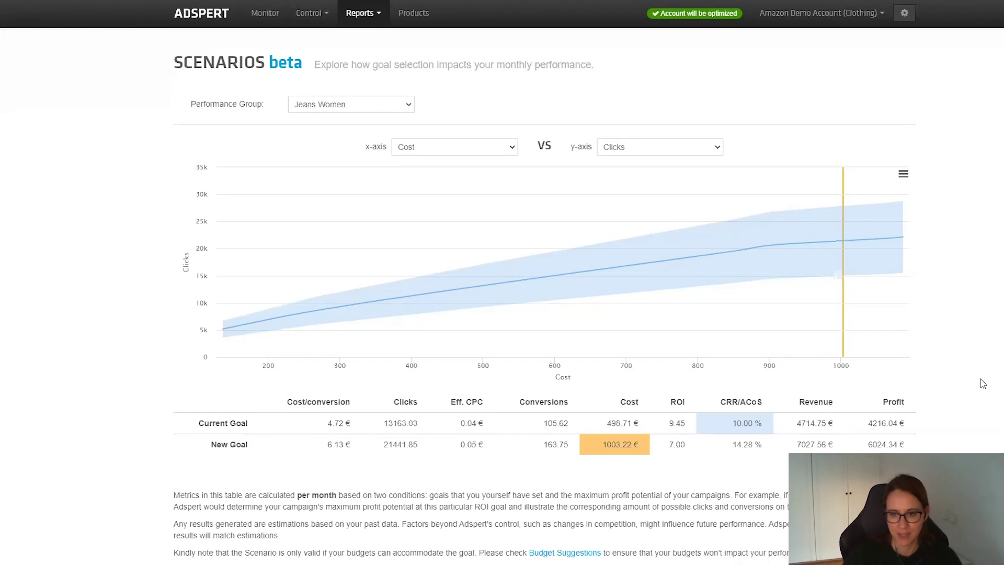
scroll(960, 366, "down", 1)
scroll(874, 388, "up", 1)
mouse_move(833, 313)
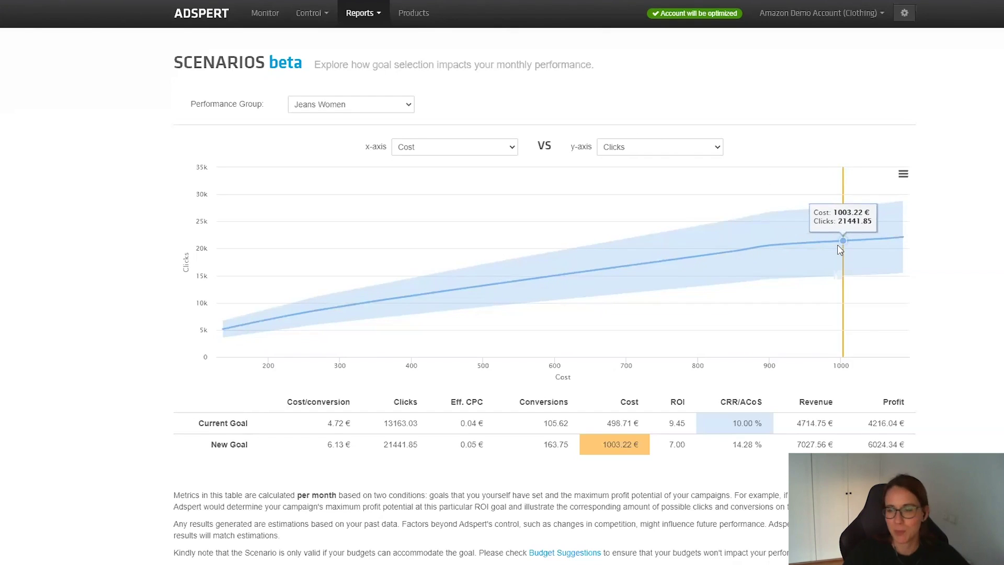
- Open the Products page and review the Jeans Men performance chart and the metrics of the individual products
left_click(418, 14)
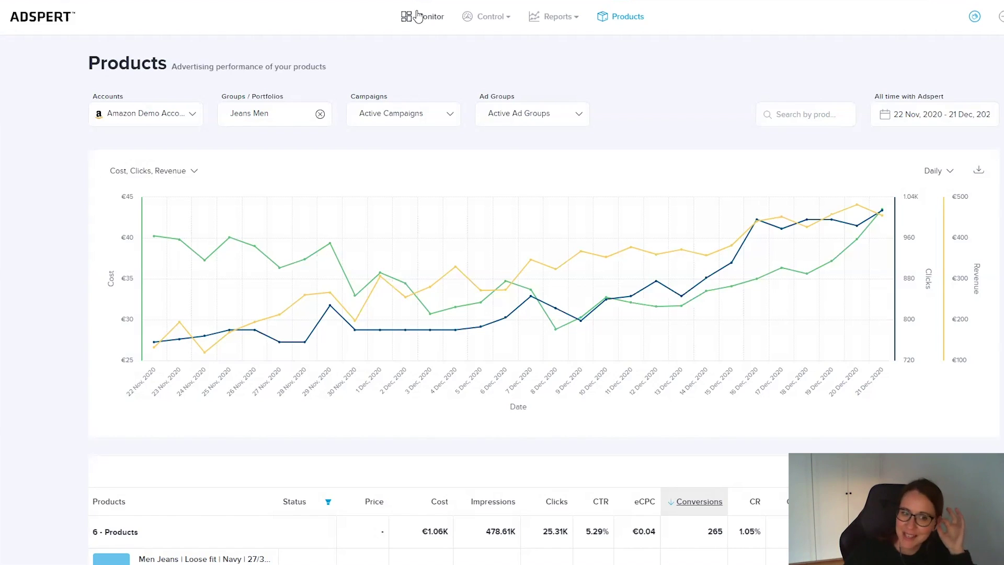
scroll(495, 298, "down", 3)
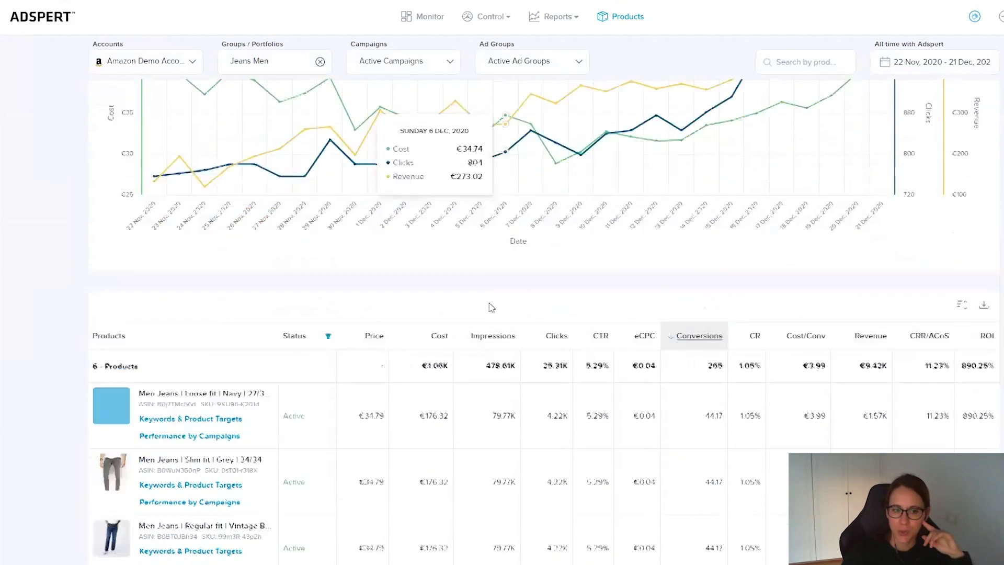
scroll(492, 307, "down", 2)
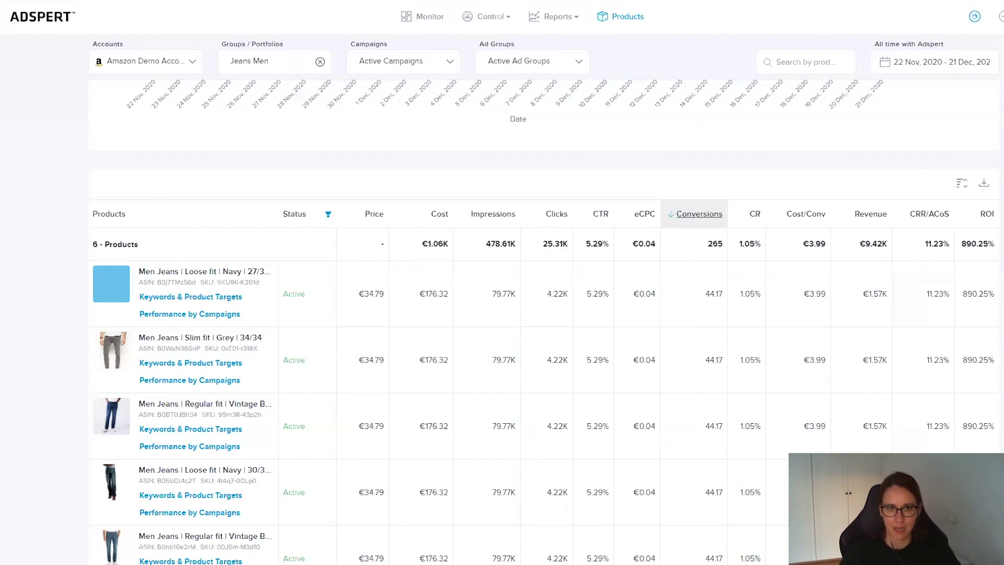
scroll(544, 314, "up", 3)
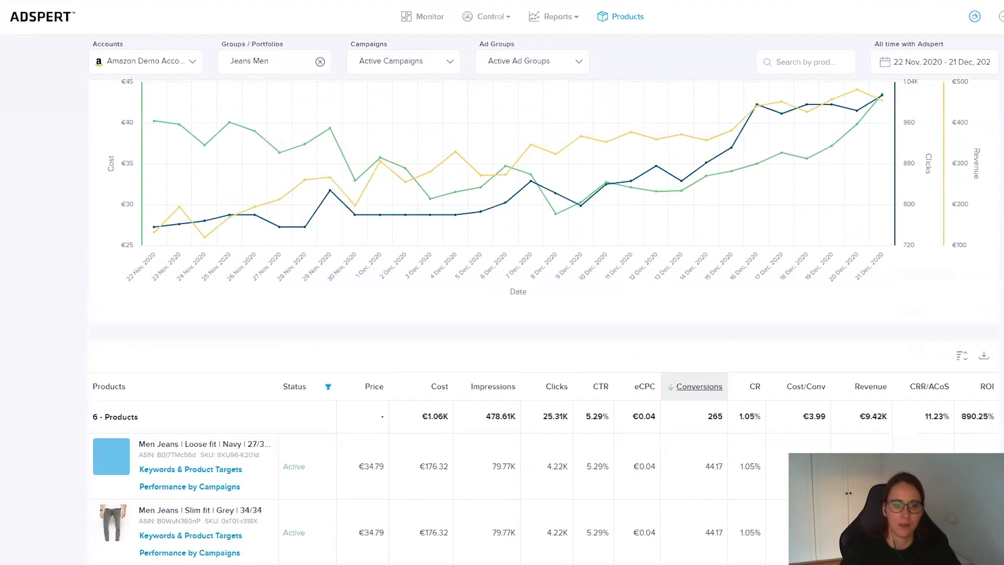
scroll(544, 314, "down", 3)
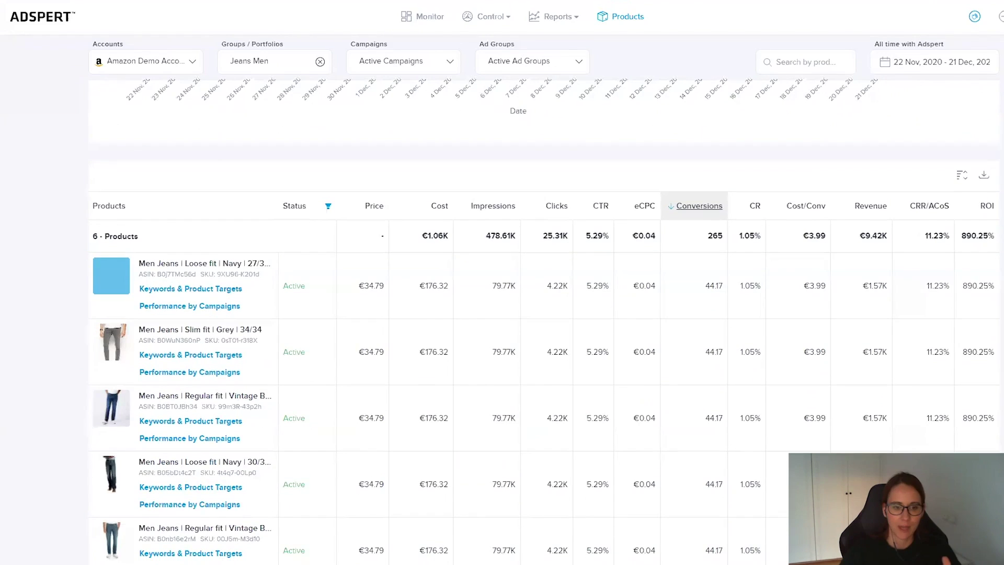
scroll(628, 387, "down", 1)
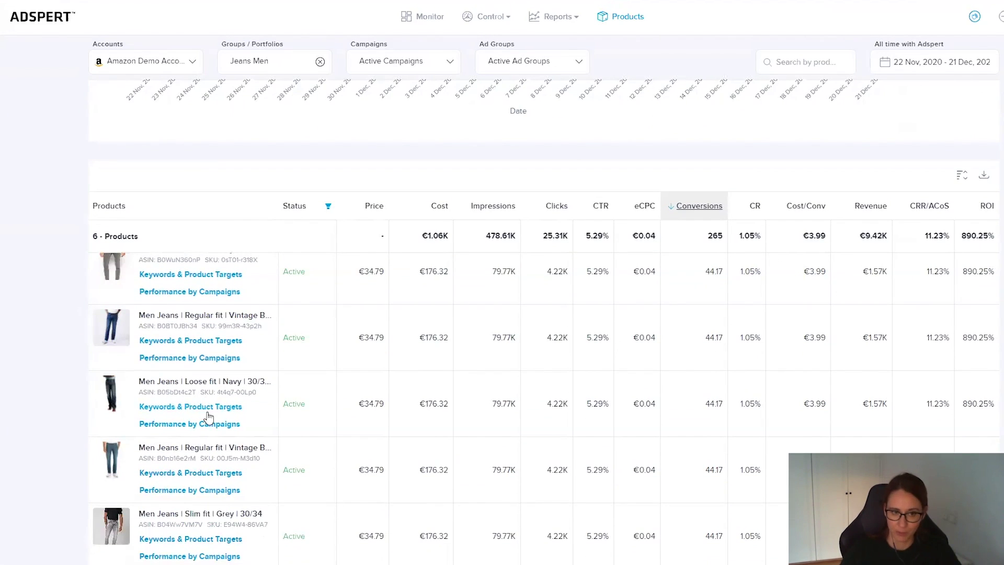
scroll(233, 385, "up", 1)
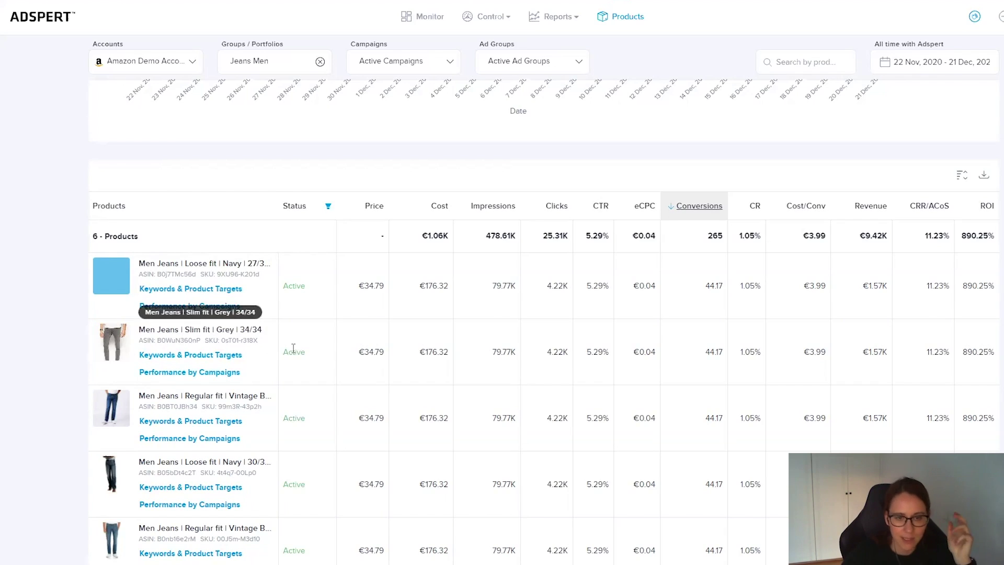
- Check the advertising cost of Men Jeans | Slim fit | Grey | 34/34 and view its top keywords and product targets
left_click_drag(359, 353, 453, 359)
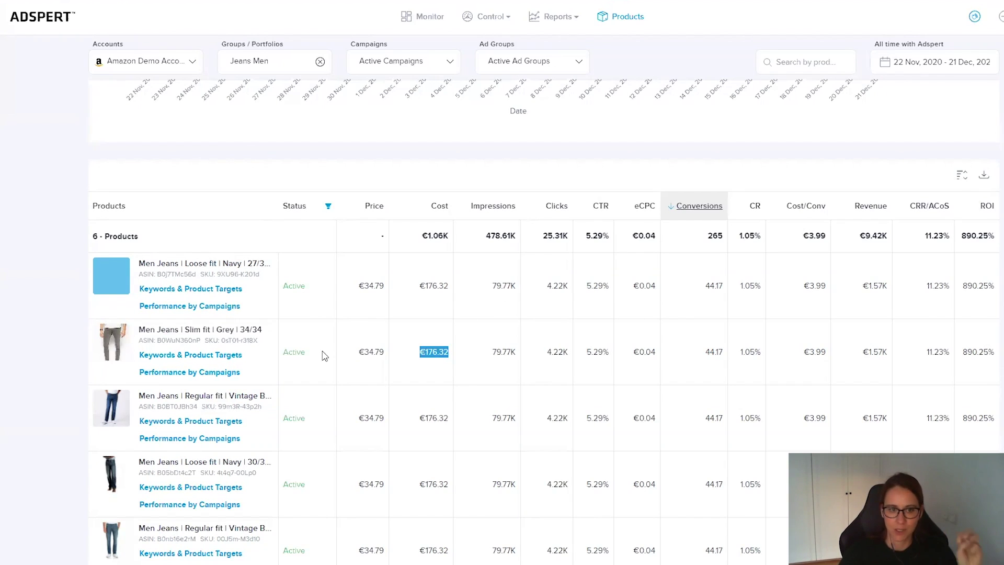
left_click(204, 355)
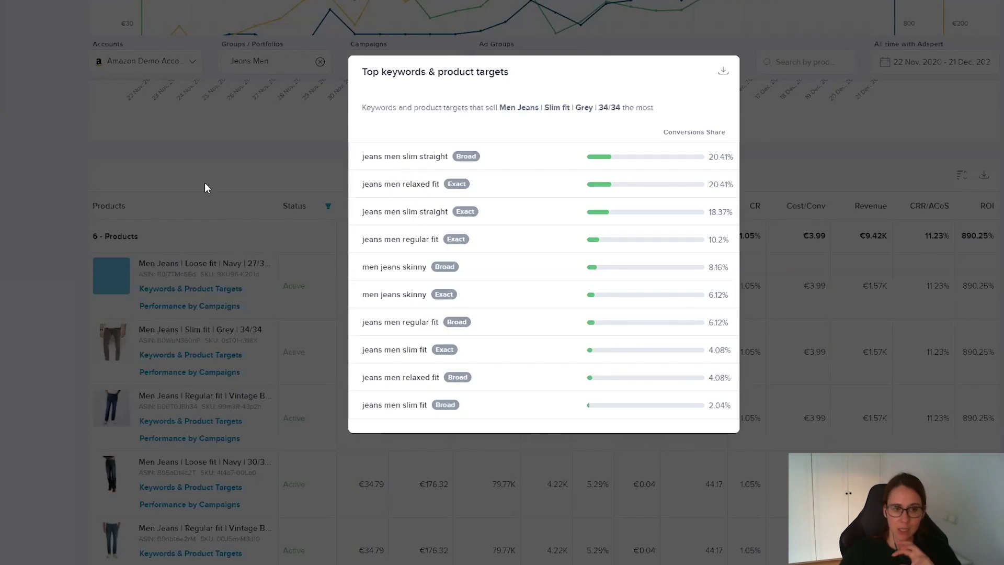
left_click(192, 376)
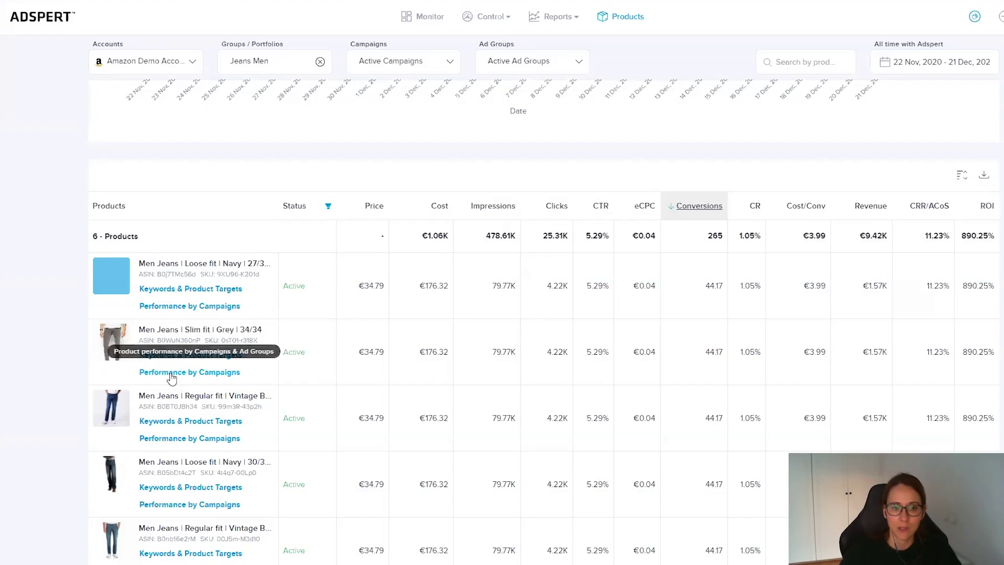
- Open the performance by campaigns of Men Jeans | Slim fit | Grey | 34/34 and examine the manual campaign's cost and revenue
left_click(172, 375)
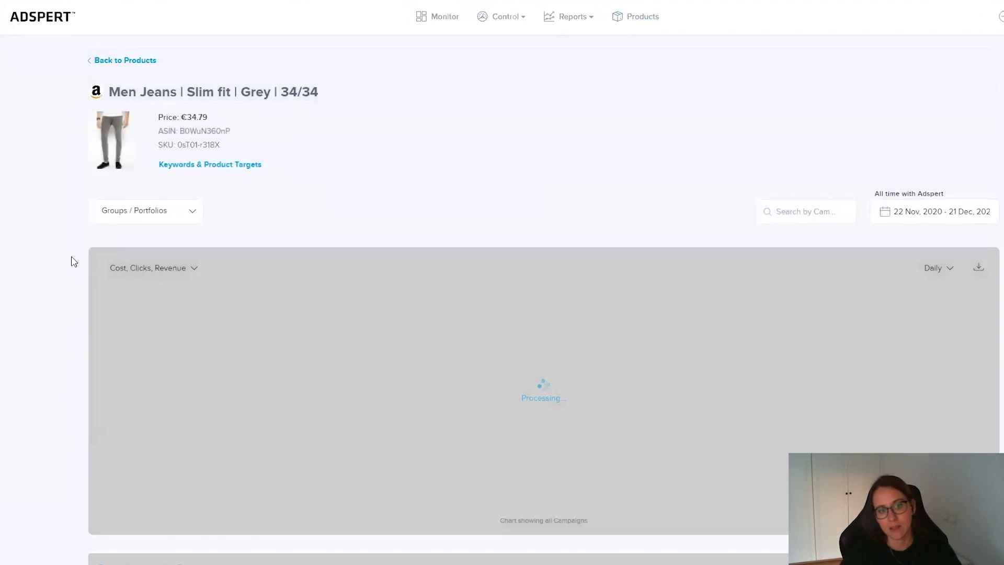
scroll(58, 271, "down", 3)
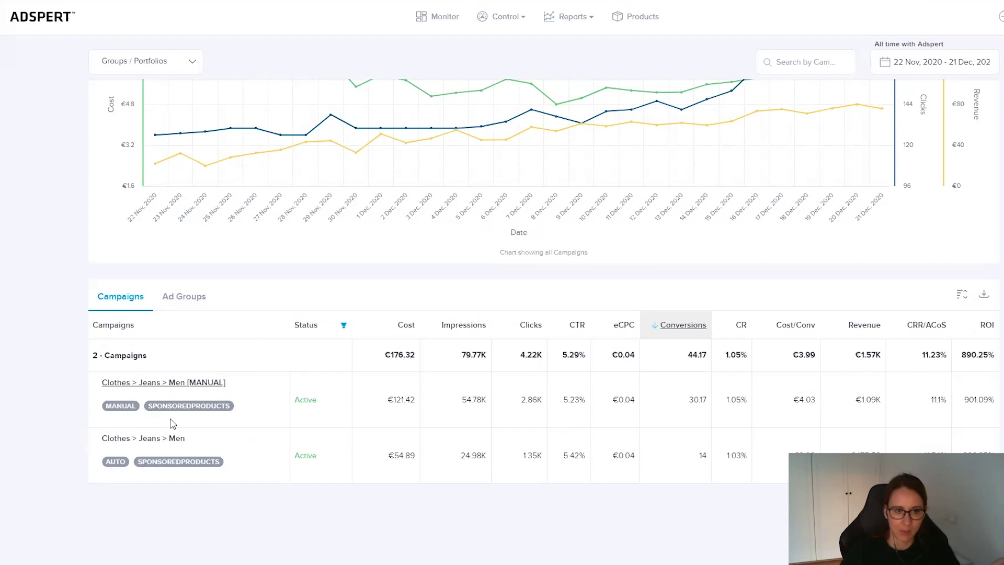
left_click_drag(407, 400, 410, 400)
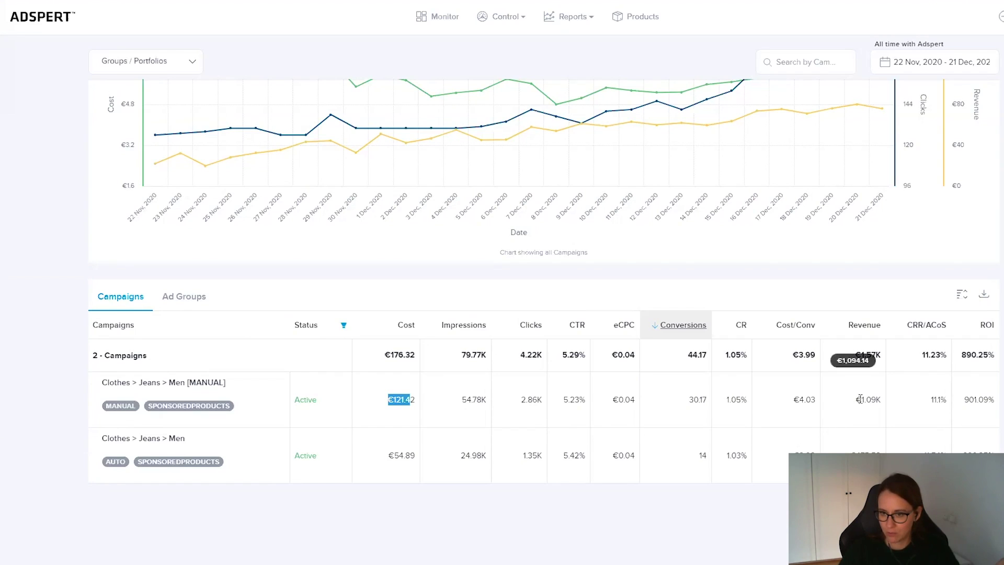
left_click_drag(855, 400, 880, 406)
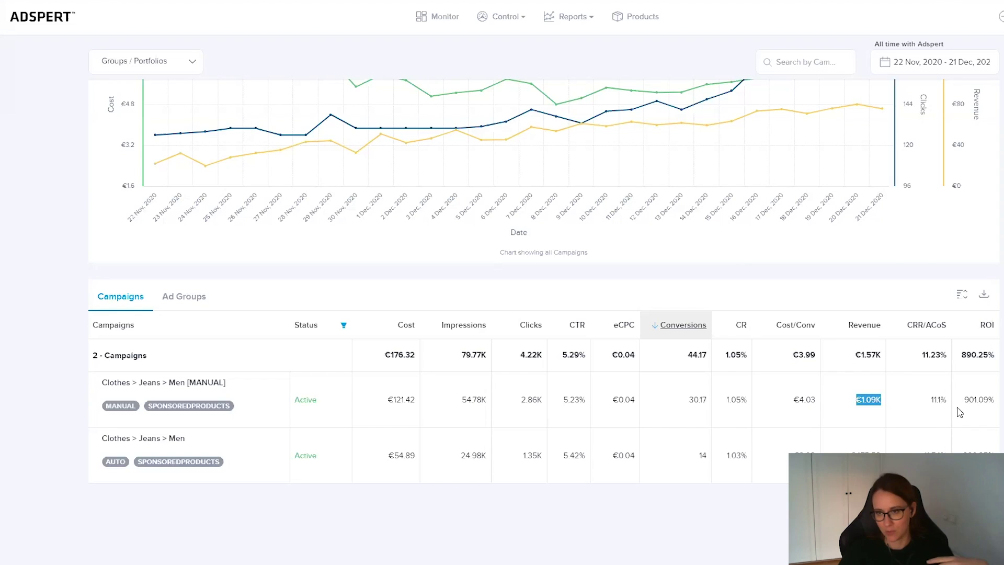
mouse_move(520, 430)
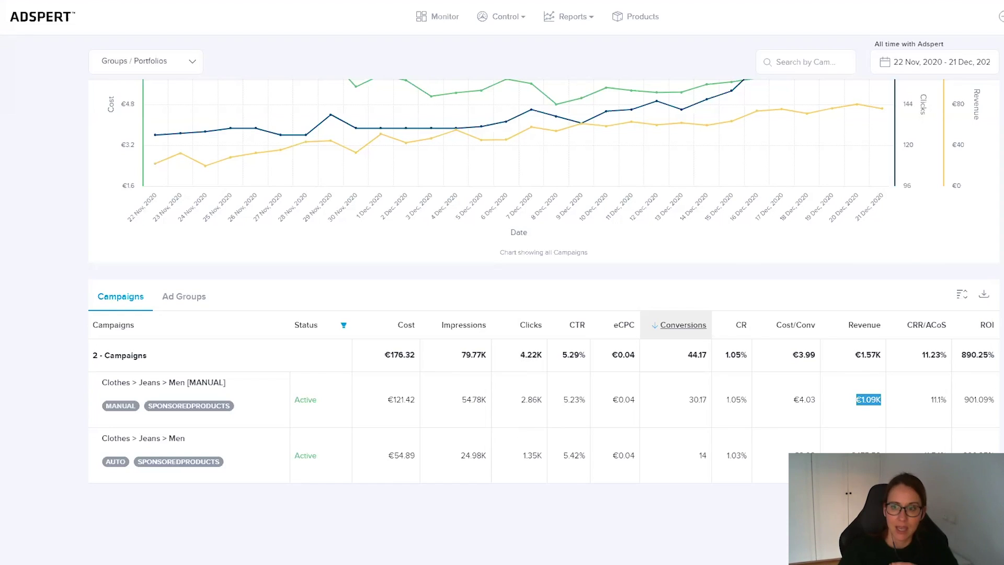
left_click(869, 399)
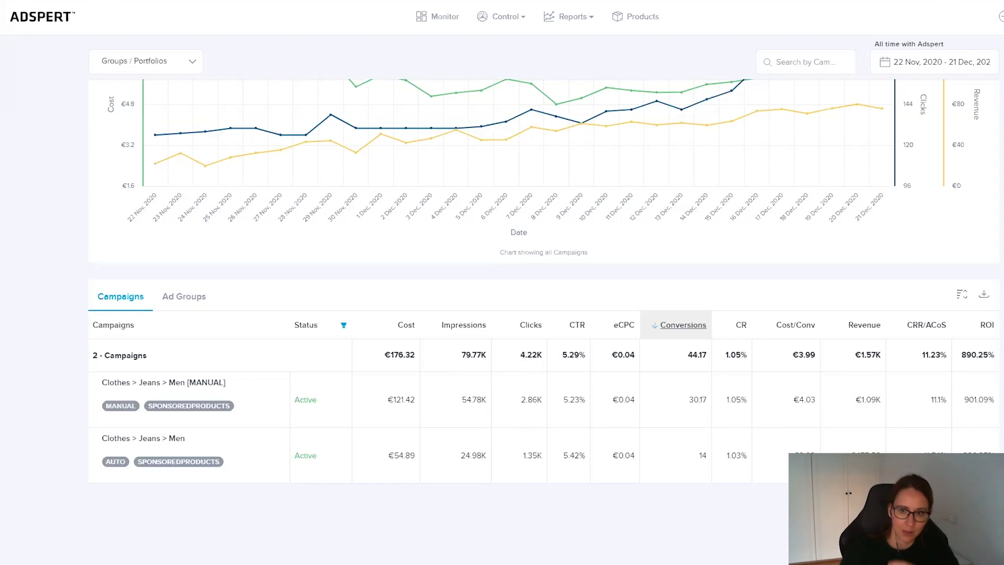
- Review the grey slim-fit jeans' daily cost, clicks and revenue chart together with its campaign table
scroll(544, 283, "up", 1)
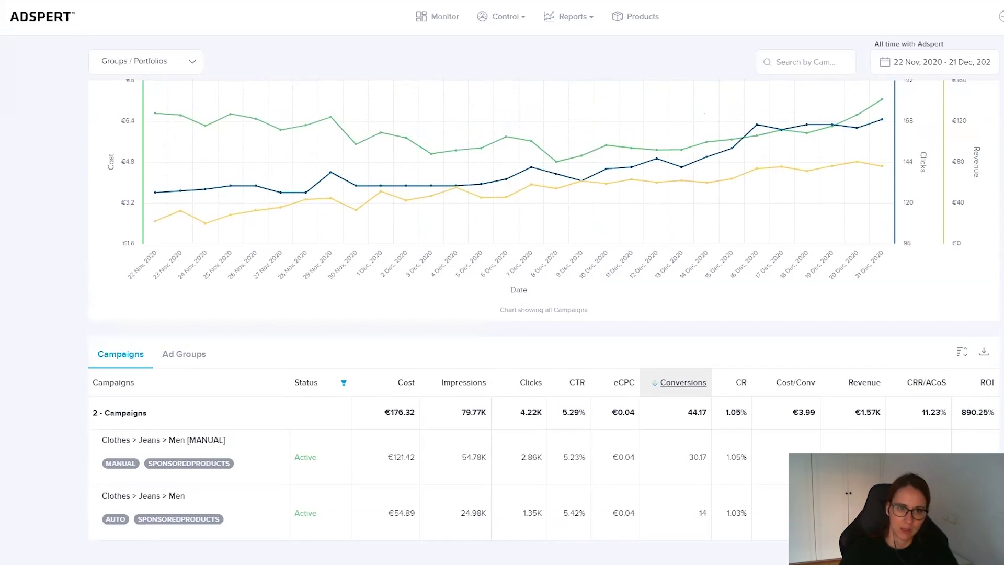
scroll(544, 282, "up", 3)
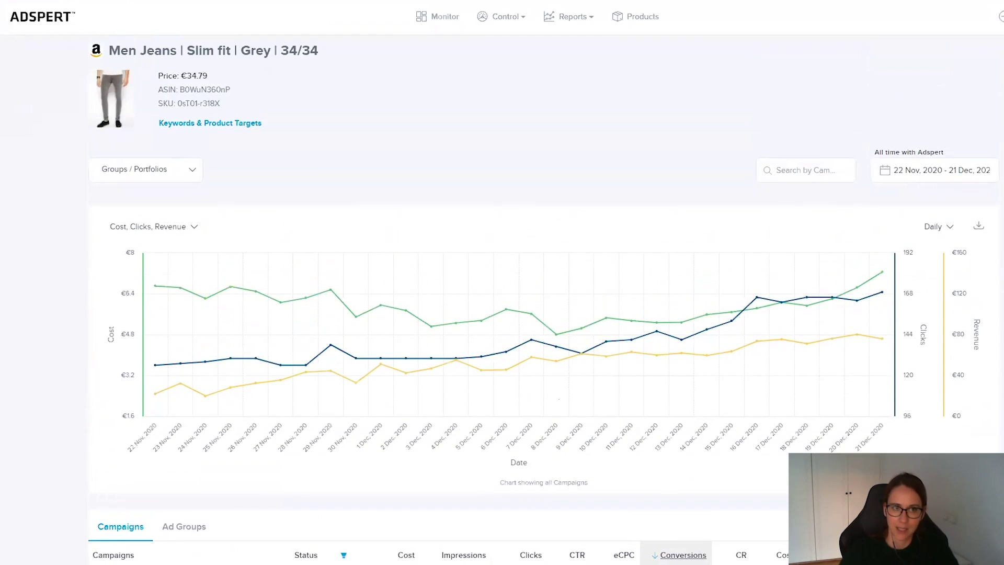
scroll(544, 283, "up", 1)
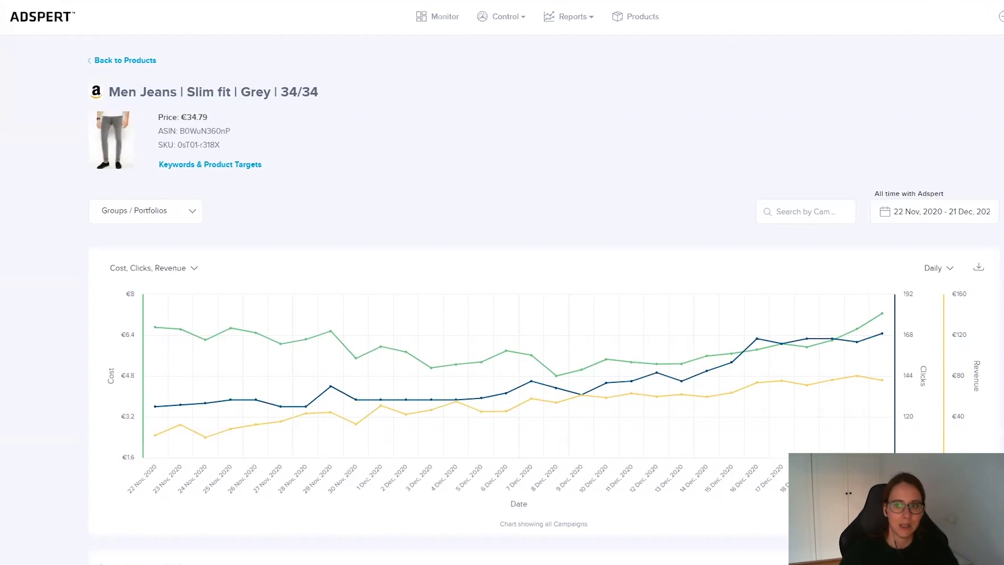
scroll(544, 282, "down", 2)
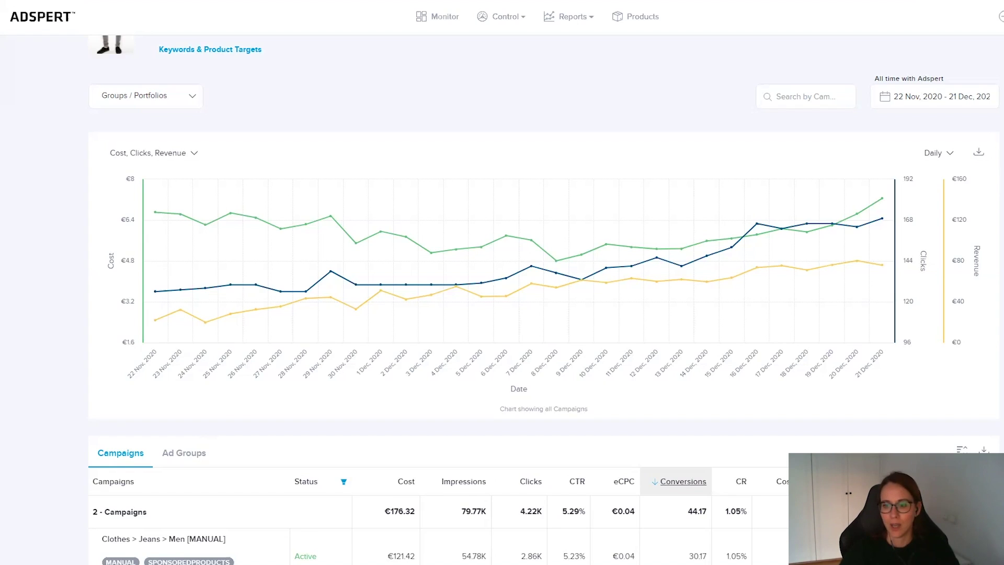
scroll(543, 283, "down", 2)
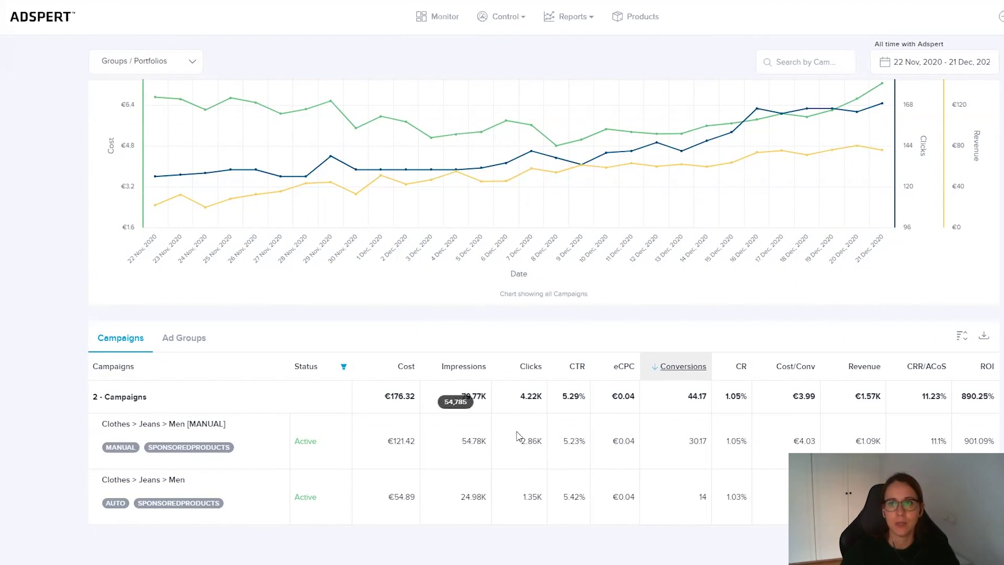
scroll(474, 434, "up", 4)
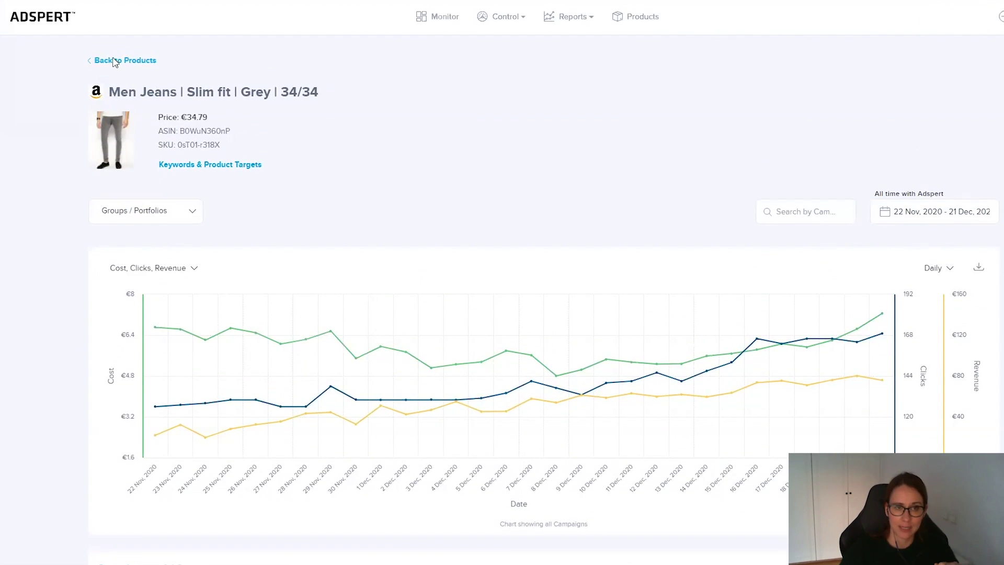
- Return to the overview of all products and check the status of the first Women Cotton Shirt
left_click(115, 61)
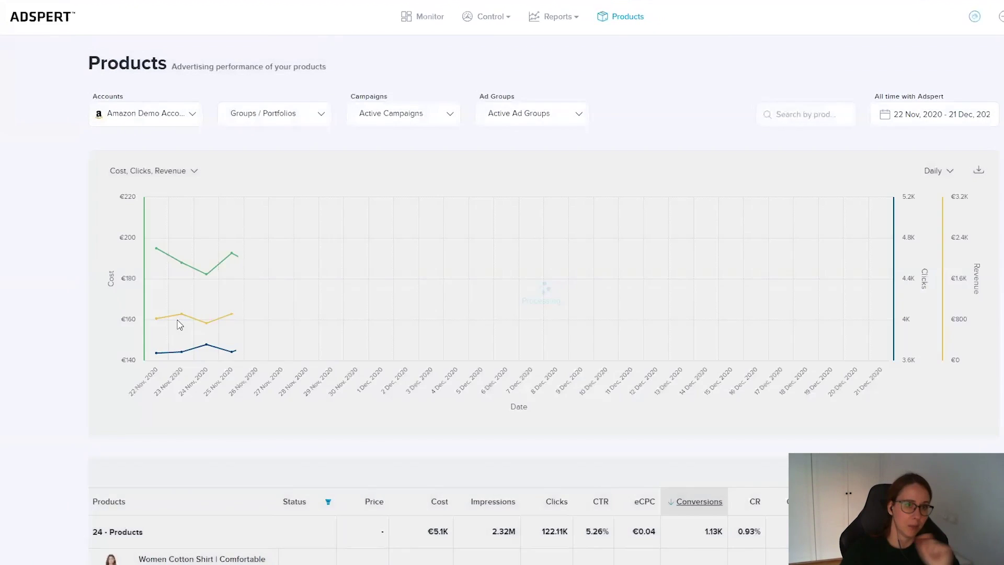
scroll(136, 293, "down", 5)
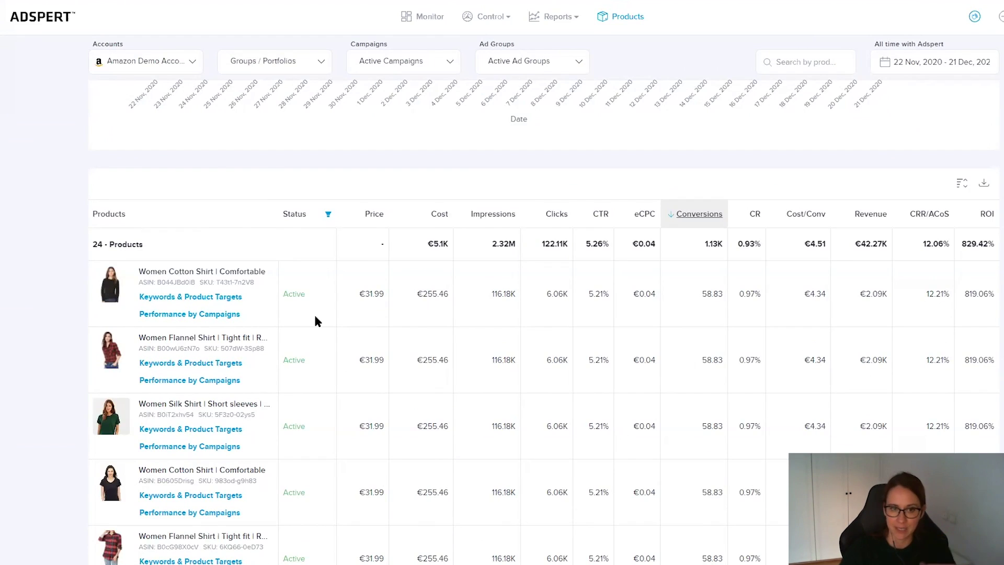
mouse_move(285, 296)
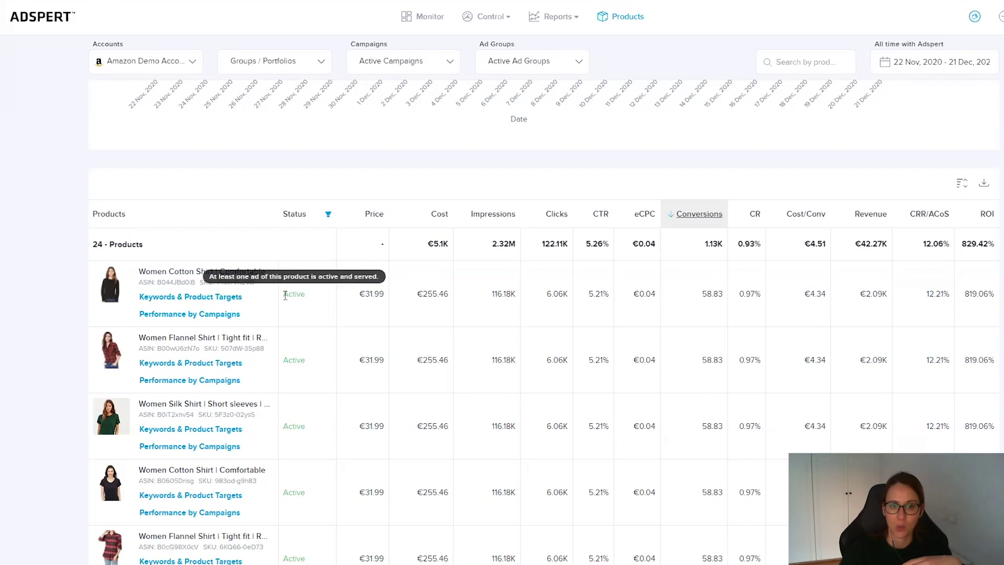
double_click(287, 296)
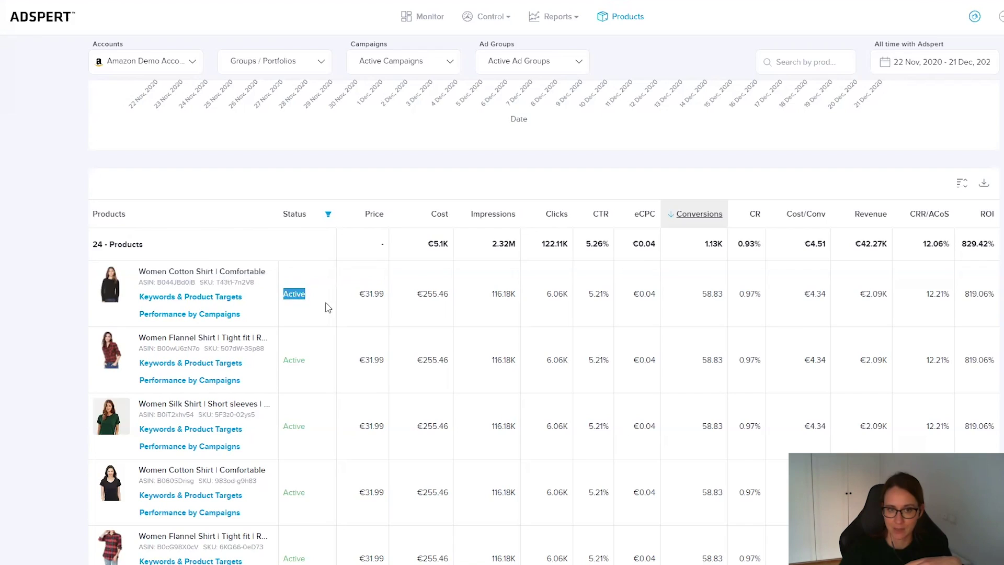
- Filter the product table by status to show only products that are Not In Buy Box
left_click(328, 214)
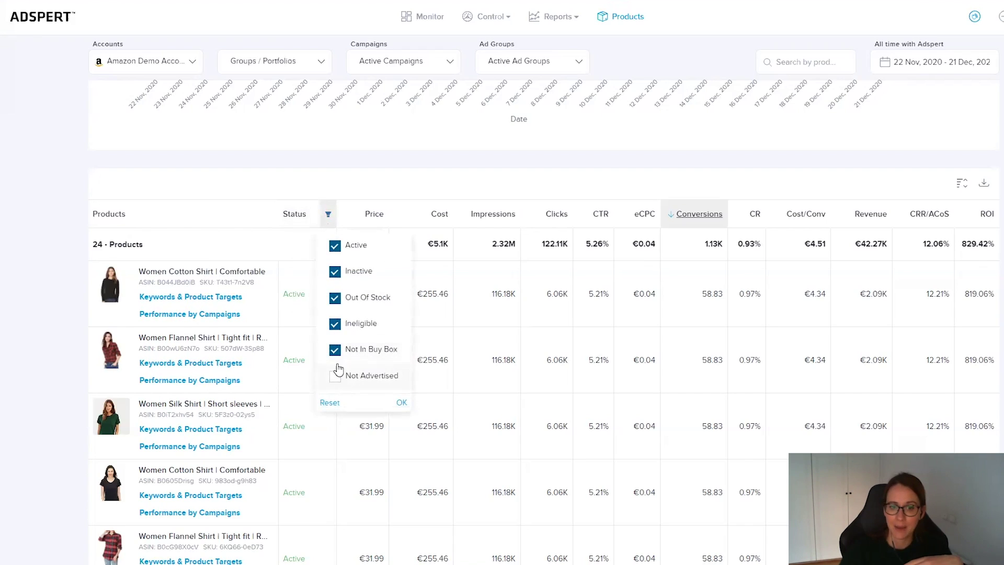
left_click(335, 324)
left_click(334, 298)
left_click(335, 272)
left_click(334, 245)
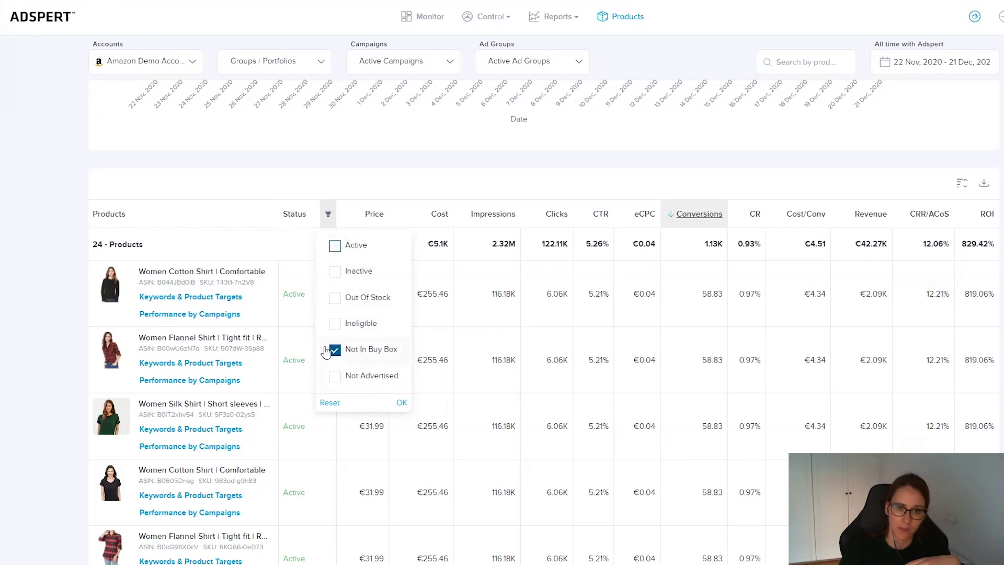
left_click(402, 403)
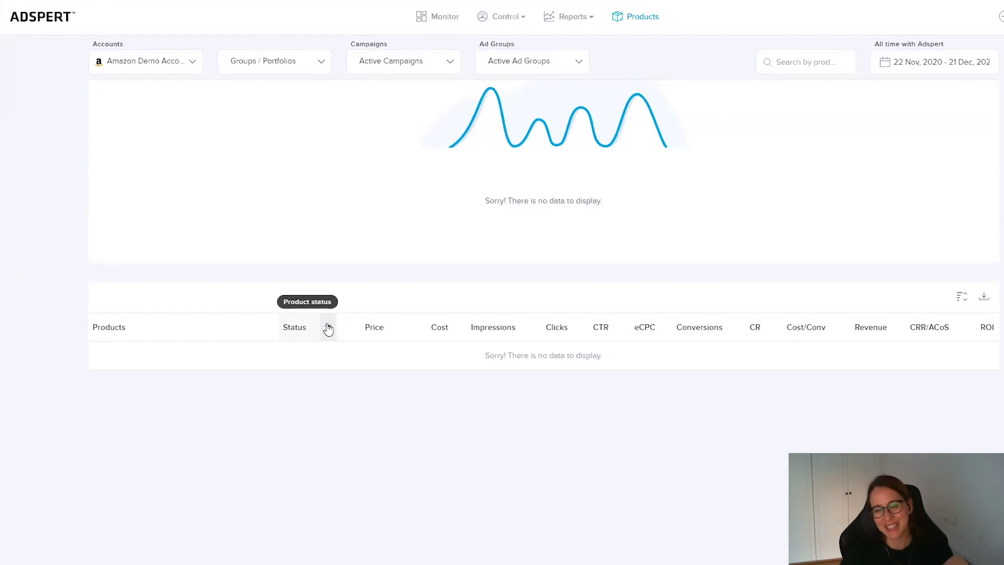
- Add Ineligible, Out Of Stock, Inactive and Active back to the product status filter and look over the product table
left_click(328, 328)
left_click(348, 437)
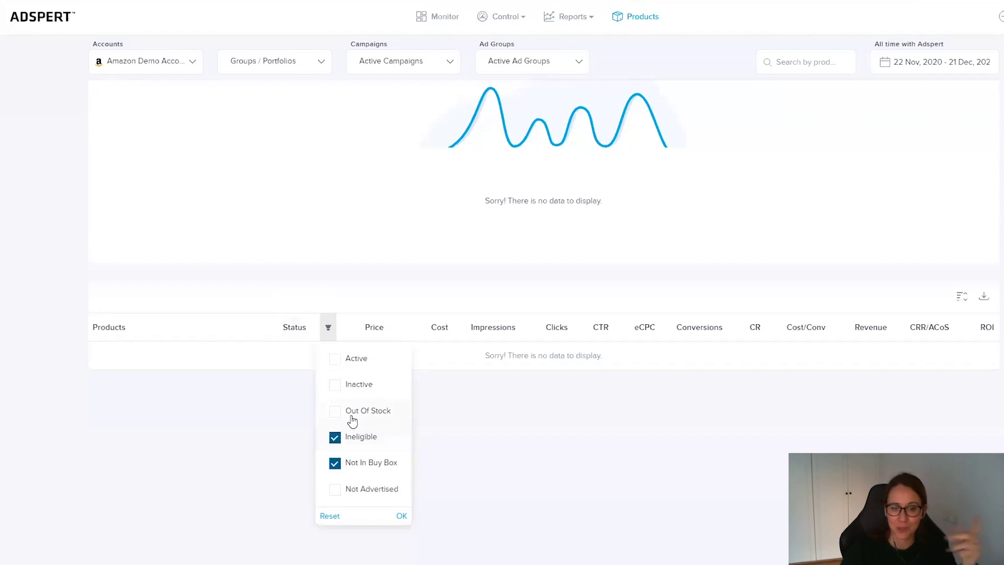
left_click(351, 412)
left_click(344, 389)
left_click(345, 365)
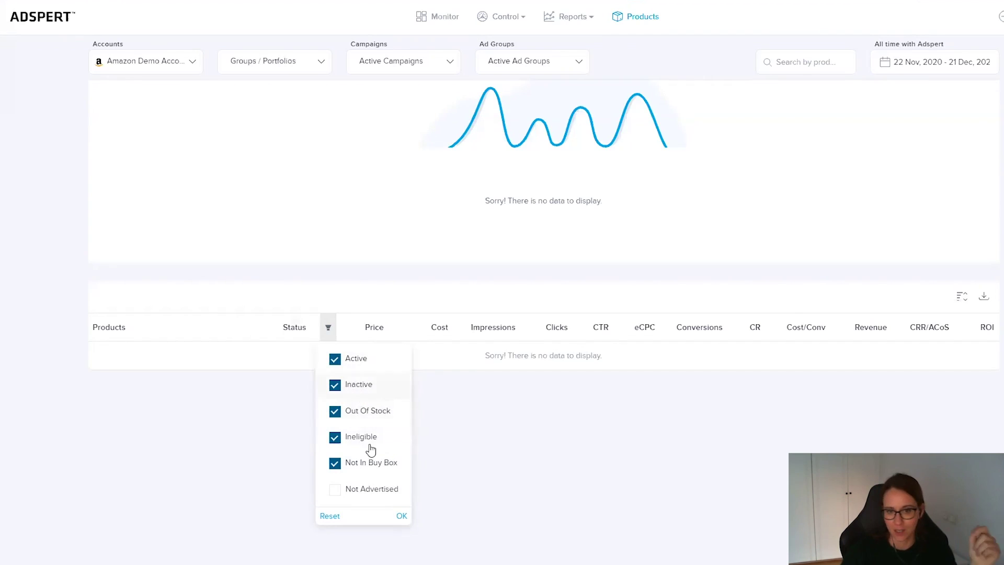
left_click(402, 516)
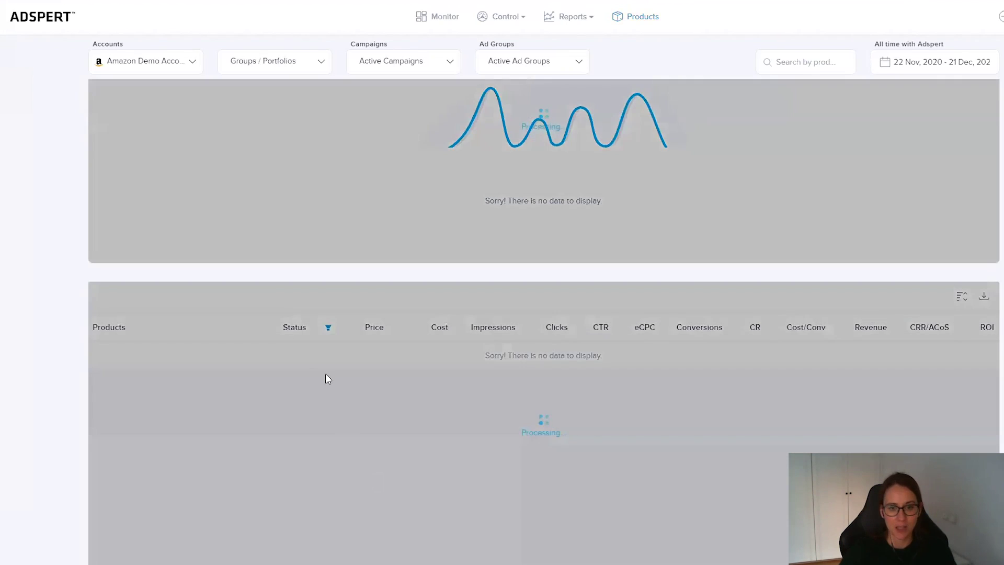
scroll(323, 410, "down", 8)
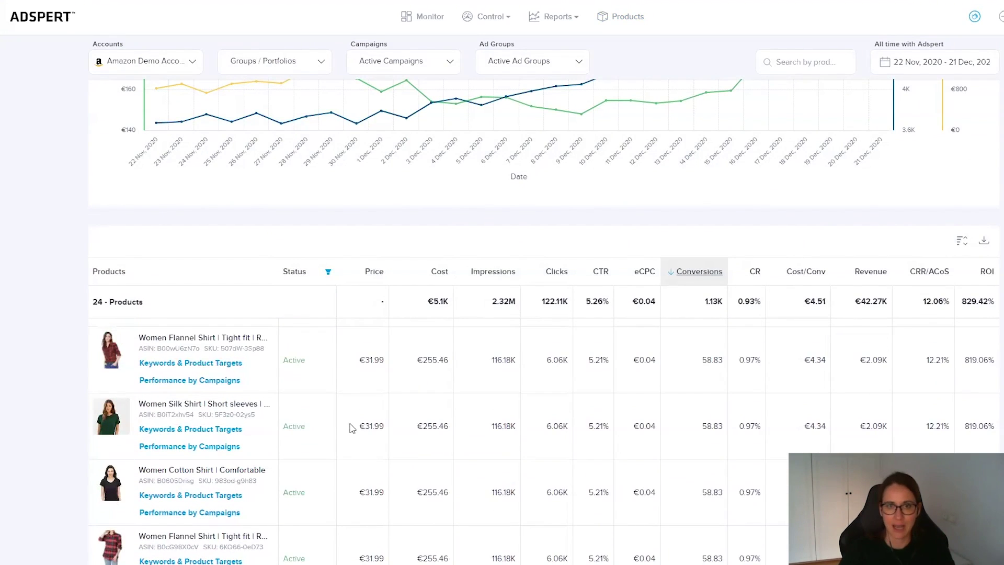
scroll(406, 432, "up", 1)
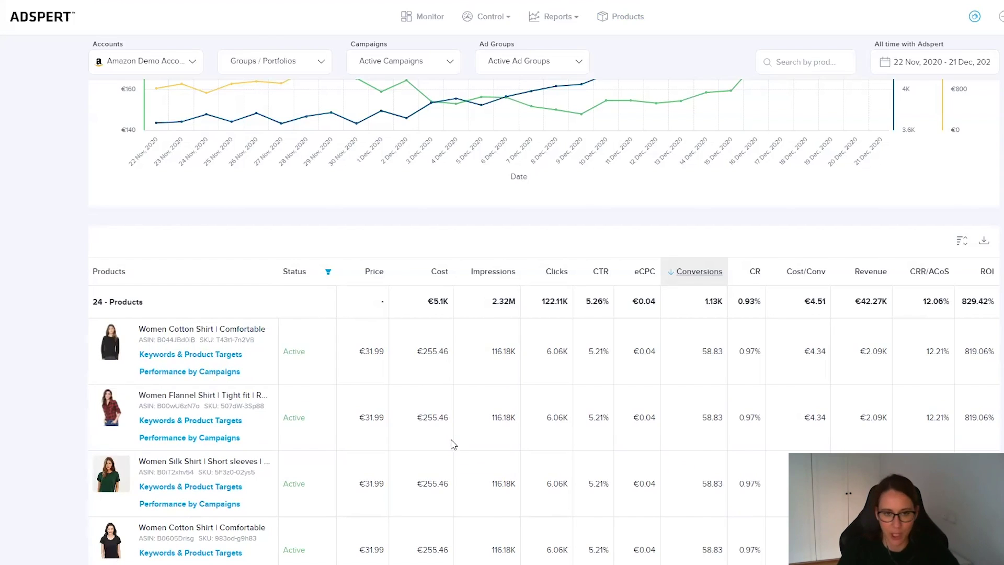
left_click(556, 18)
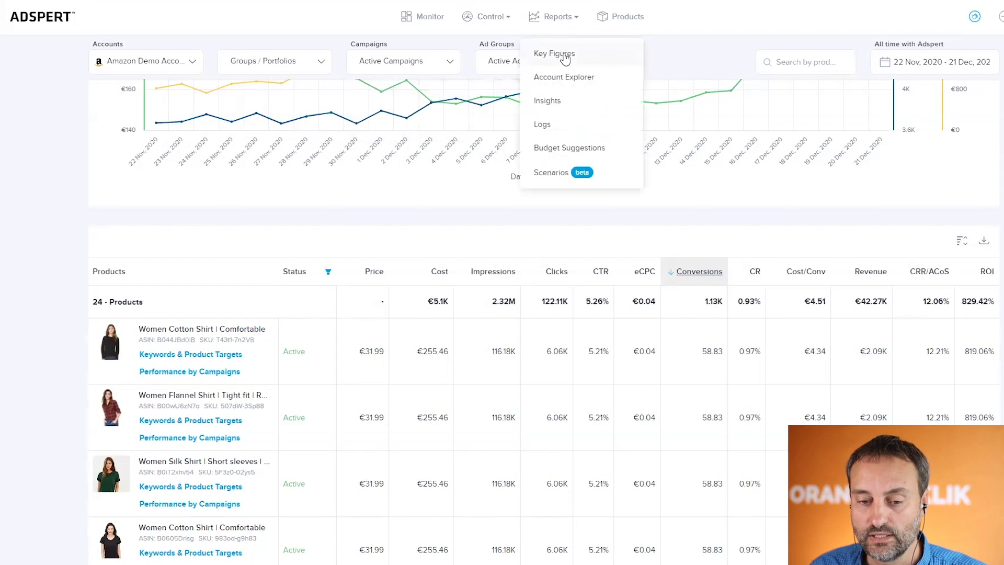
left_click(936, 220)
- Sort the product table by Revenue in descending order and reverse the sorting to ascending
scroll(939, 346, "up", 2)
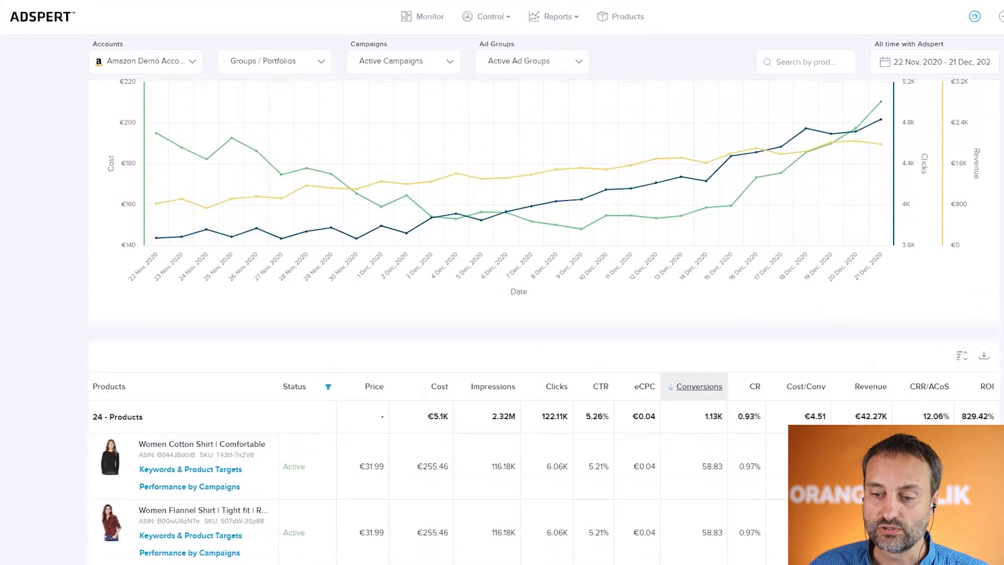
scroll(938, 346, "down", 1)
left_click(870, 329)
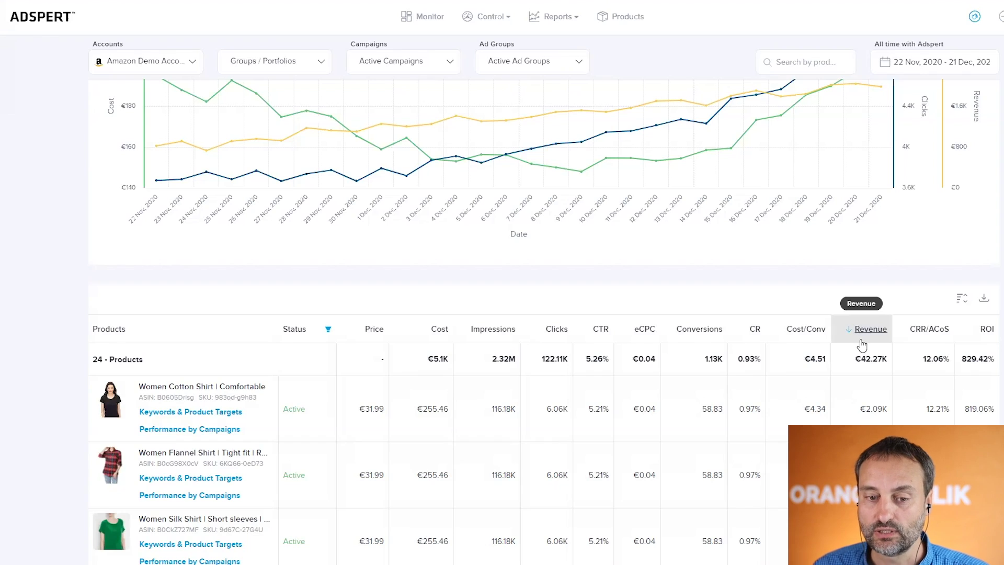
scroll(862, 345, "up", 1)
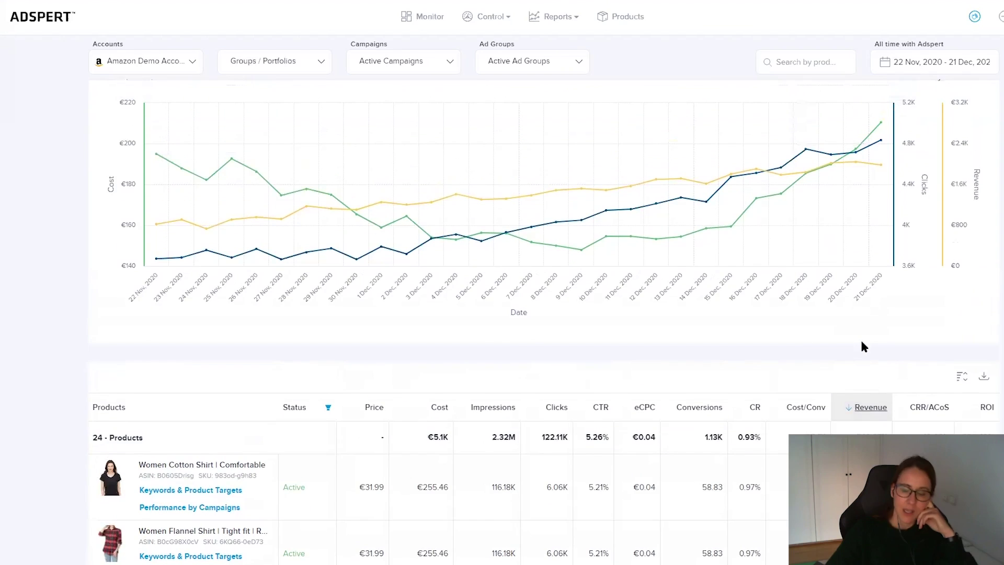
scroll(861, 337, "up", 1)
left_click(868, 444)
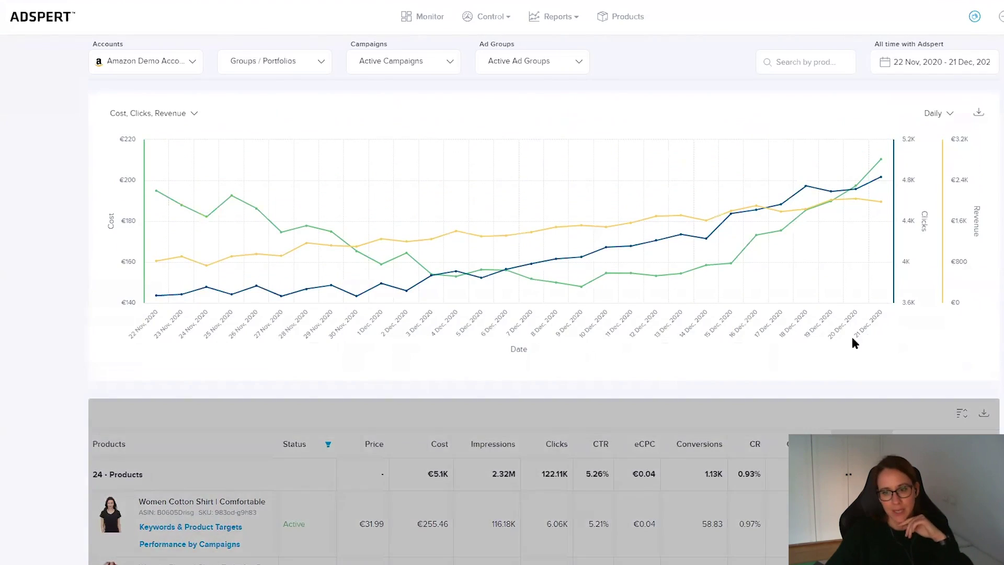
scroll(748, 320, "up", 1)
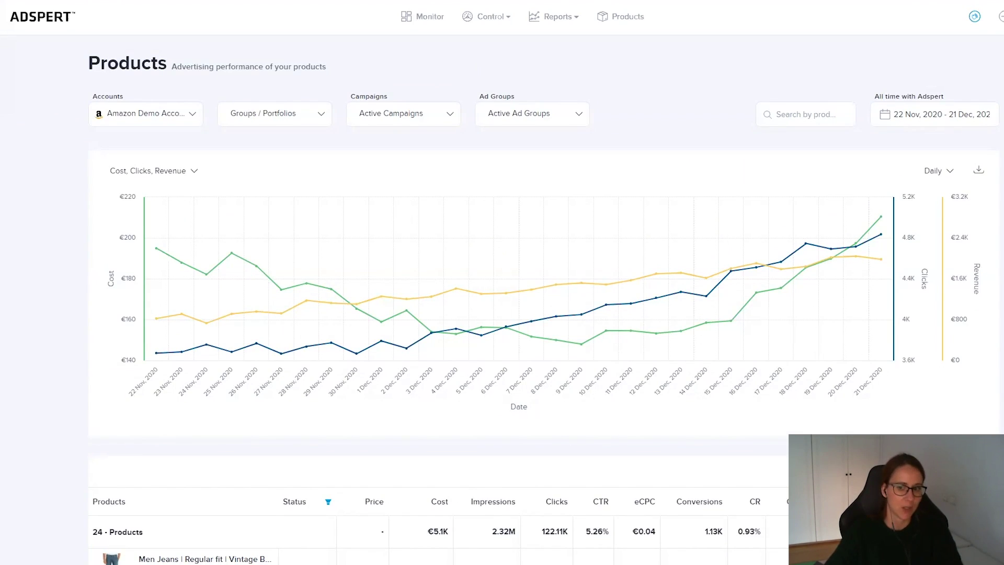
scroll(502, 282, "down", 1)
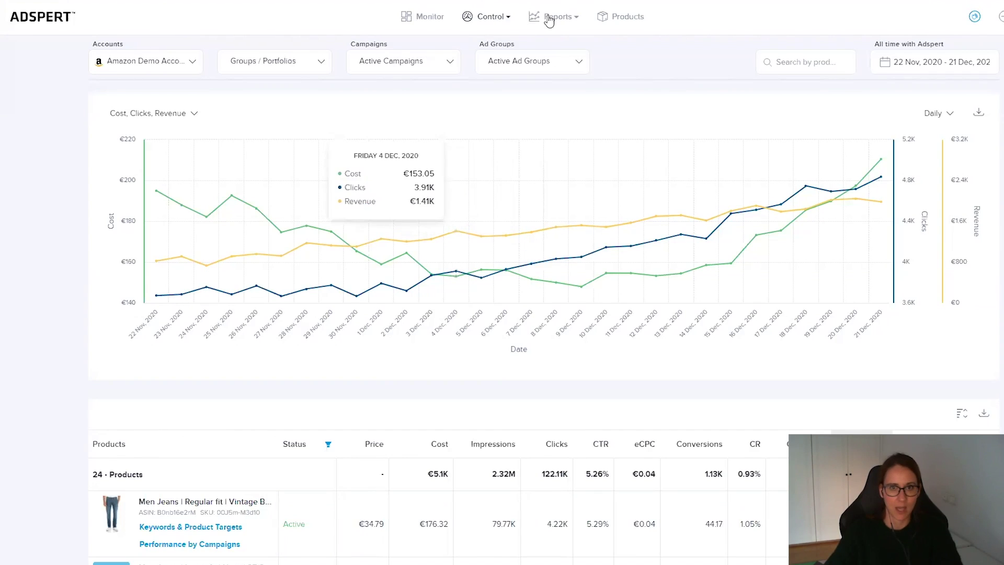
mouse_move(550, 16)
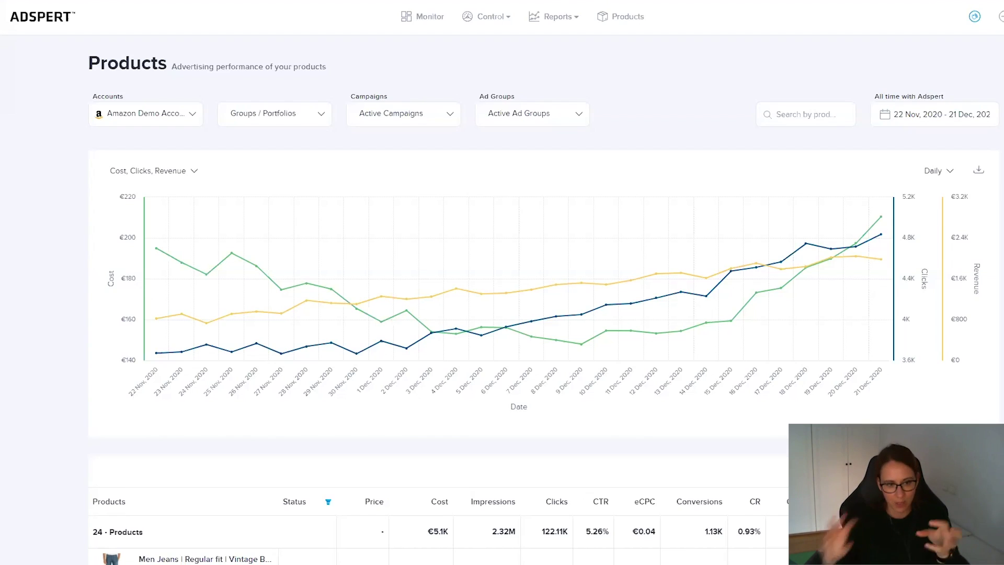
- Check which accounts are available for the product report and look over the product table
left_click(172, 124)
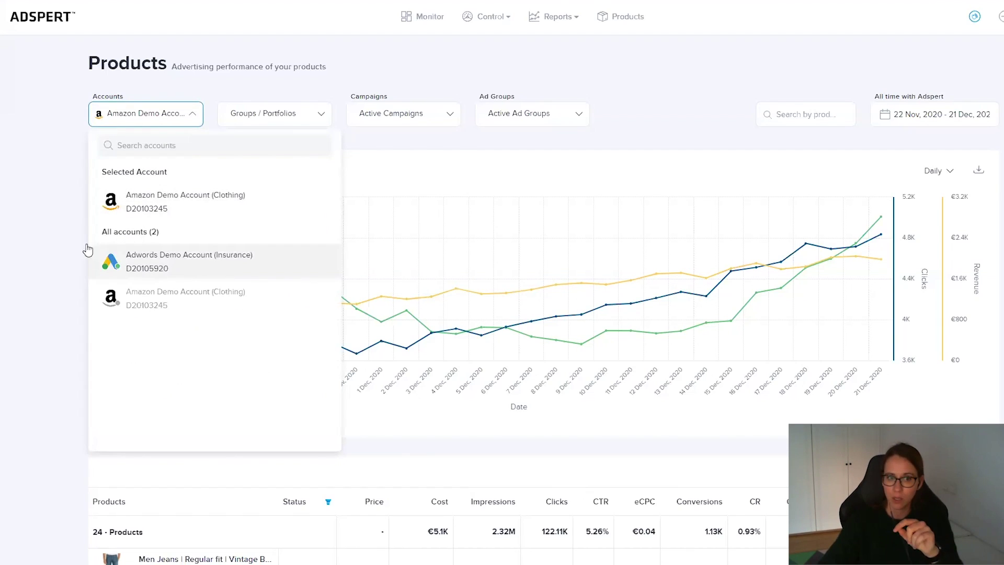
left_click(57, 226)
scroll(78, 209, "down", 5)
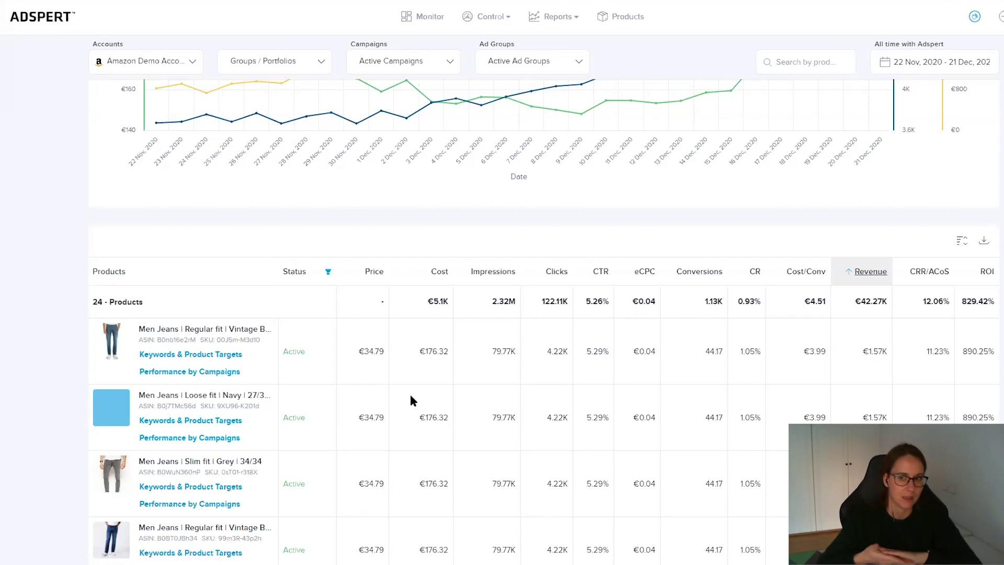
scroll(410, 396, "up", 5)
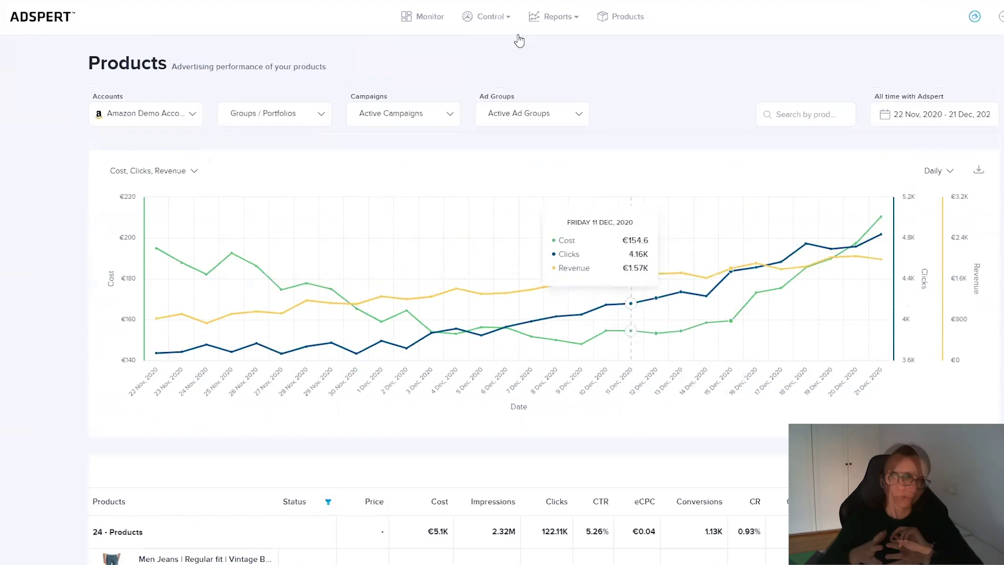
- Open the Key Figures report and look over its performance chart and accounts table
mouse_move(551, 31)
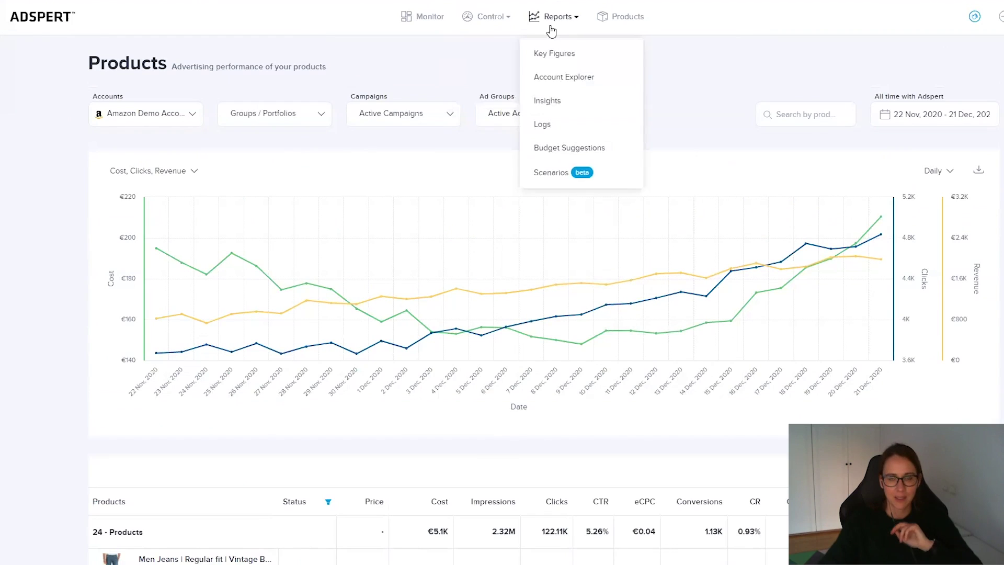
left_click(553, 57)
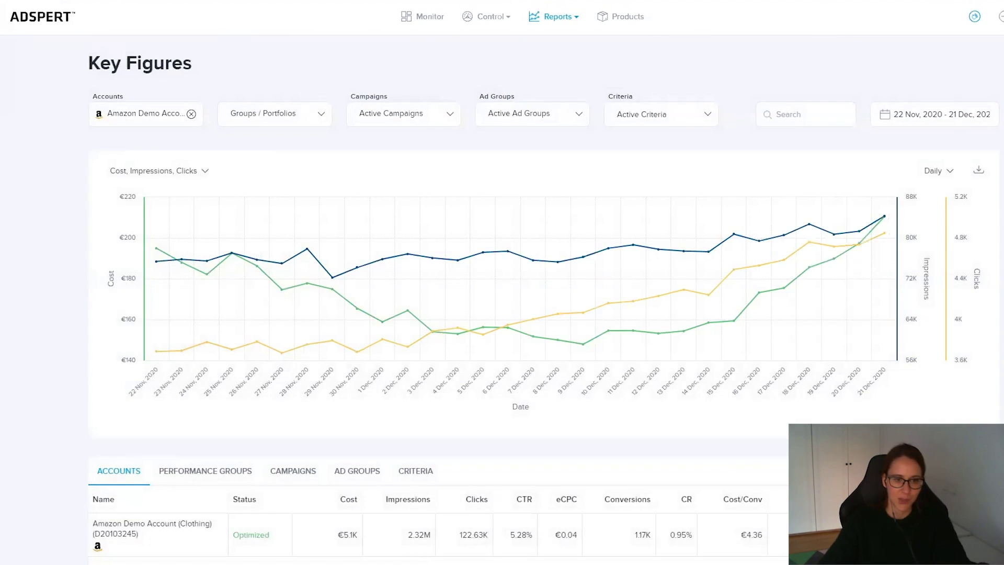
scroll(543, 303, "down", 1)
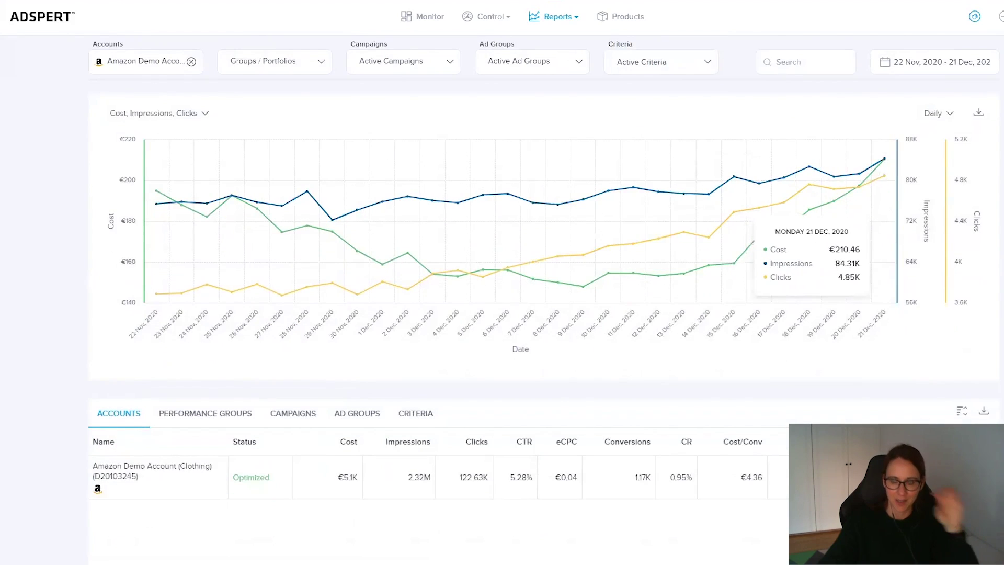
scroll(544, 262, "up", 1)
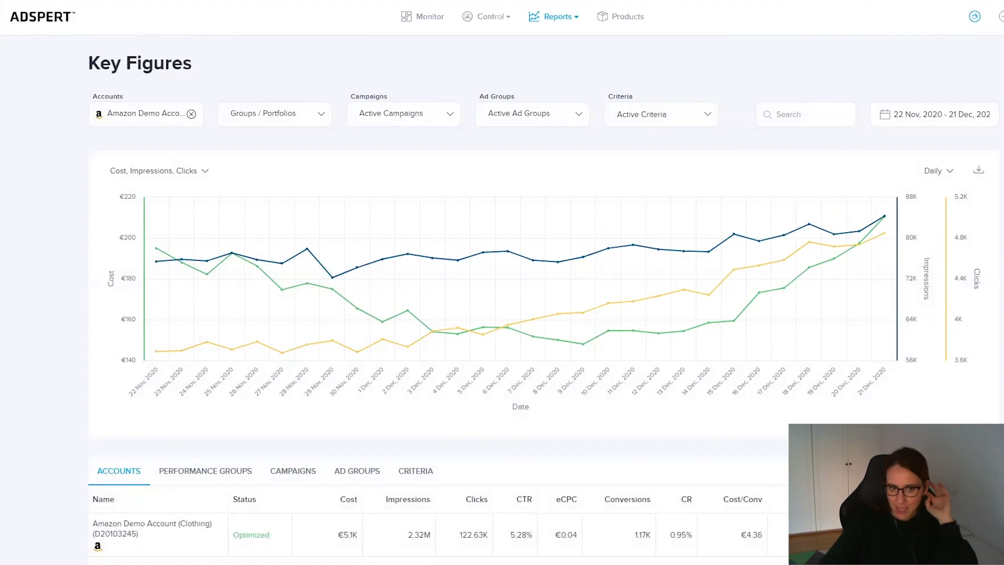
- Remove the account filter from the Key Figures report and compare the figures of the Adwords and Amazon demo accounts
scroll(543, 303, "down", 1)
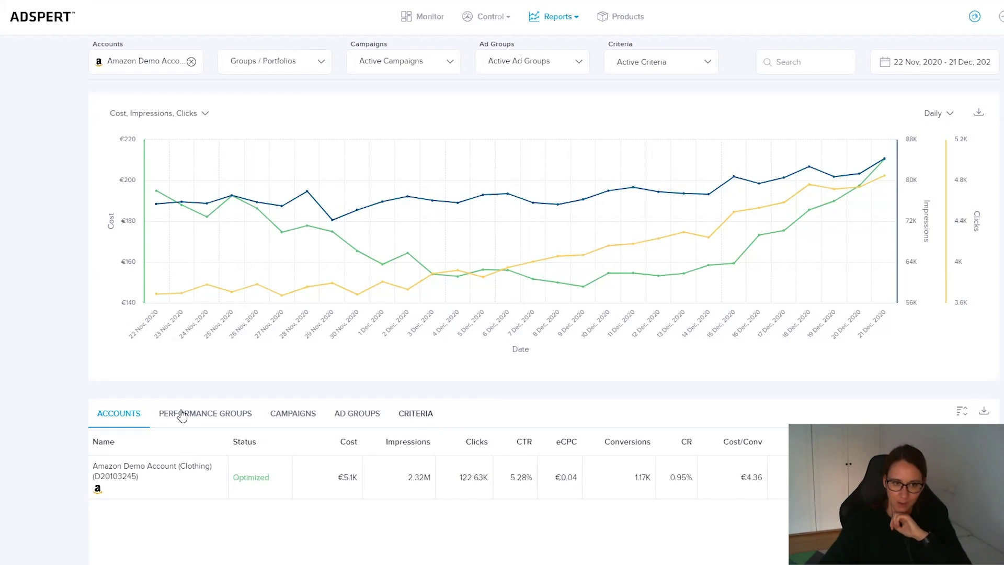
left_click(191, 62)
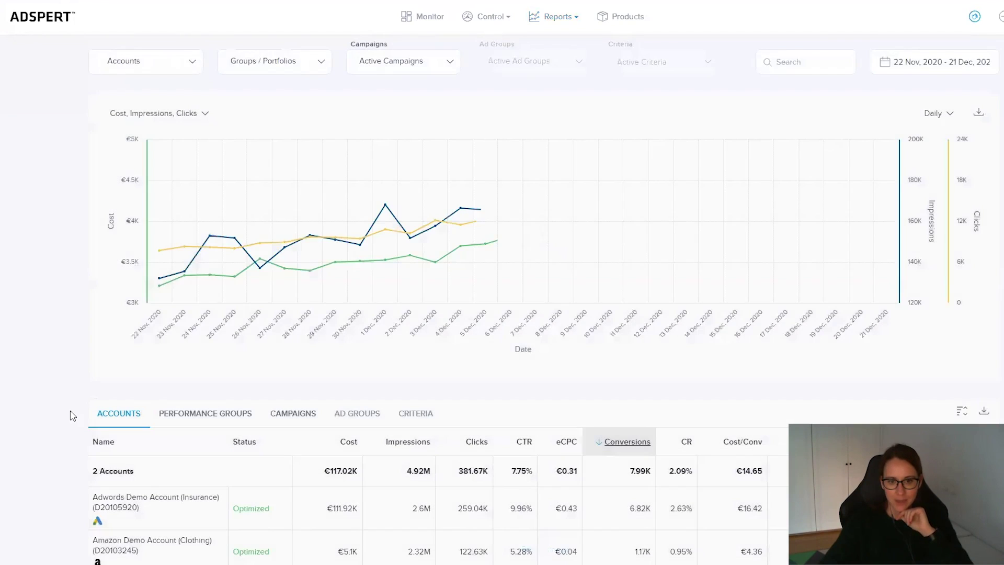
scroll(70, 402, "down", 2)
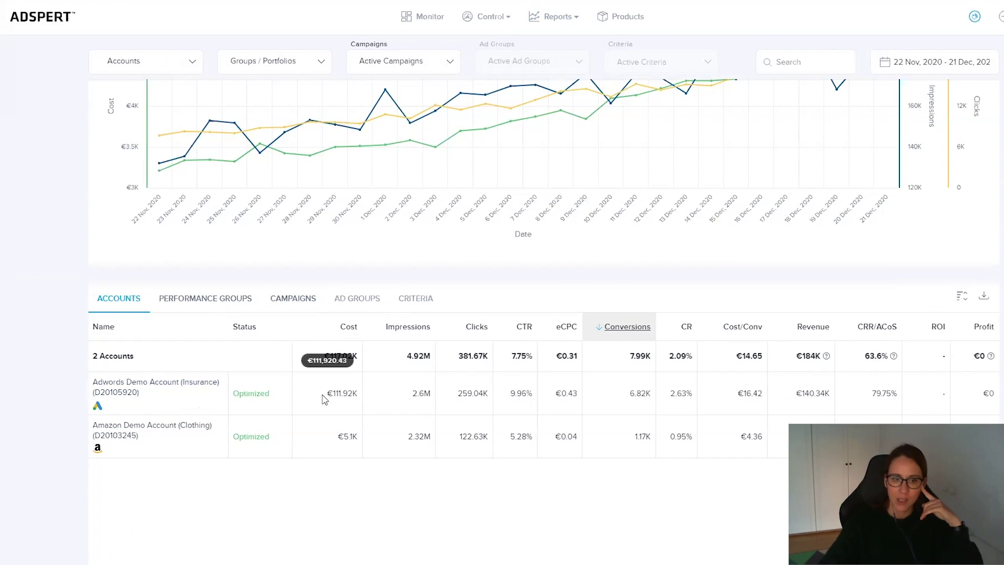
left_click_drag(328, 396, 1000, 400)
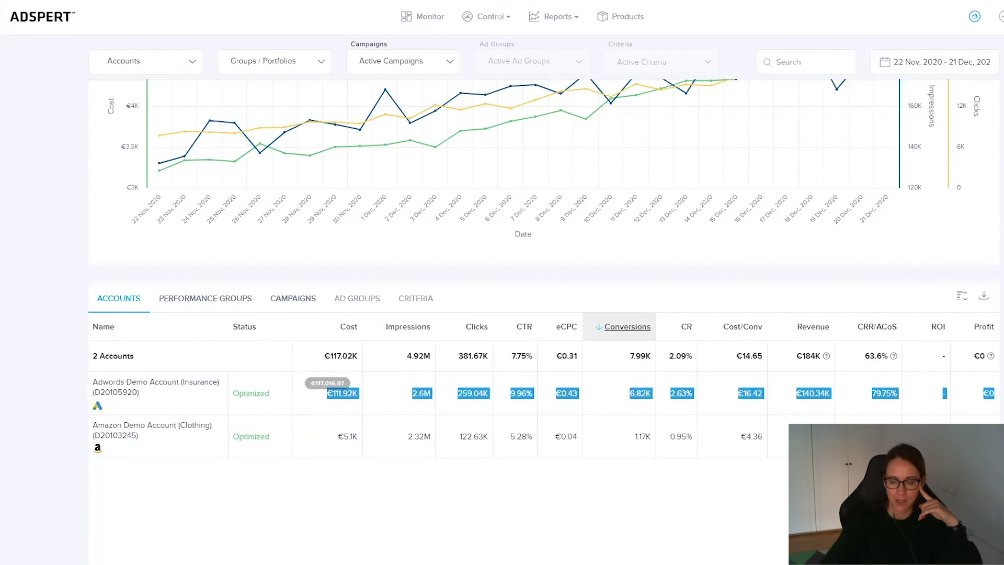
left_click(327, 361)
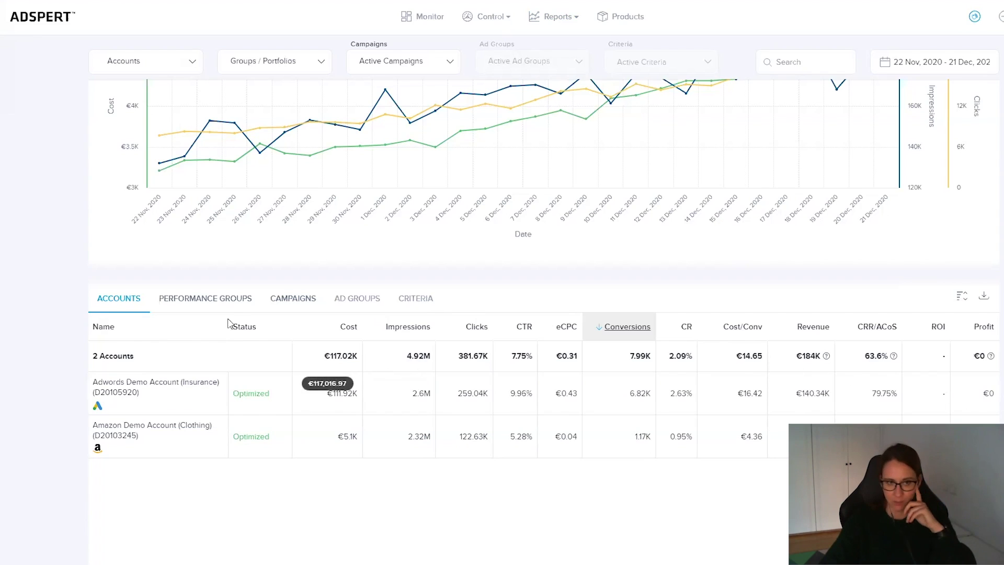
- Show the key figures by performance group and look over the goals and figures of each group
left_click(202, 298)
scroll(201, 335, "down", 3)
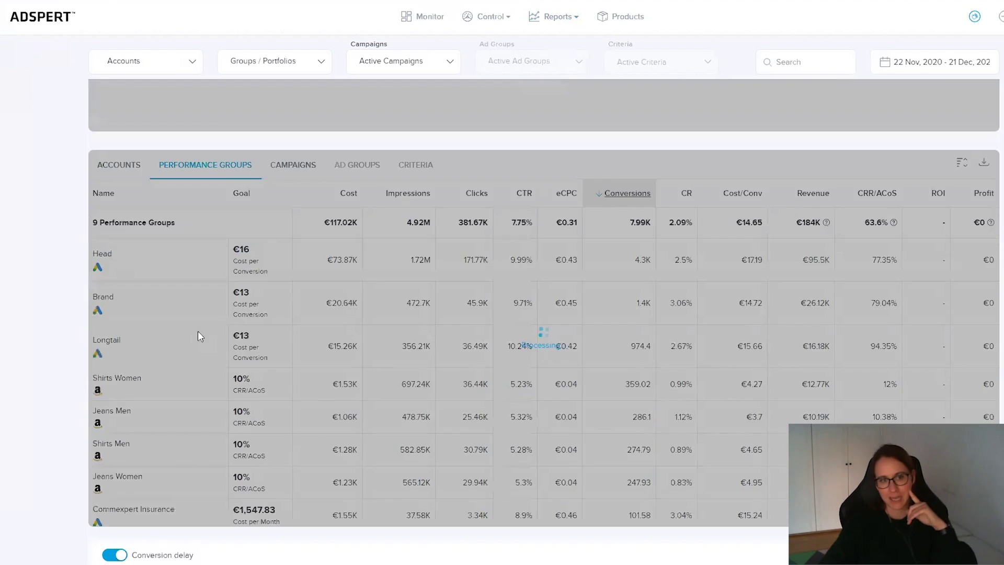
scroll(198, 342, "down", 1)
scroll(199, 345, "up", 1)
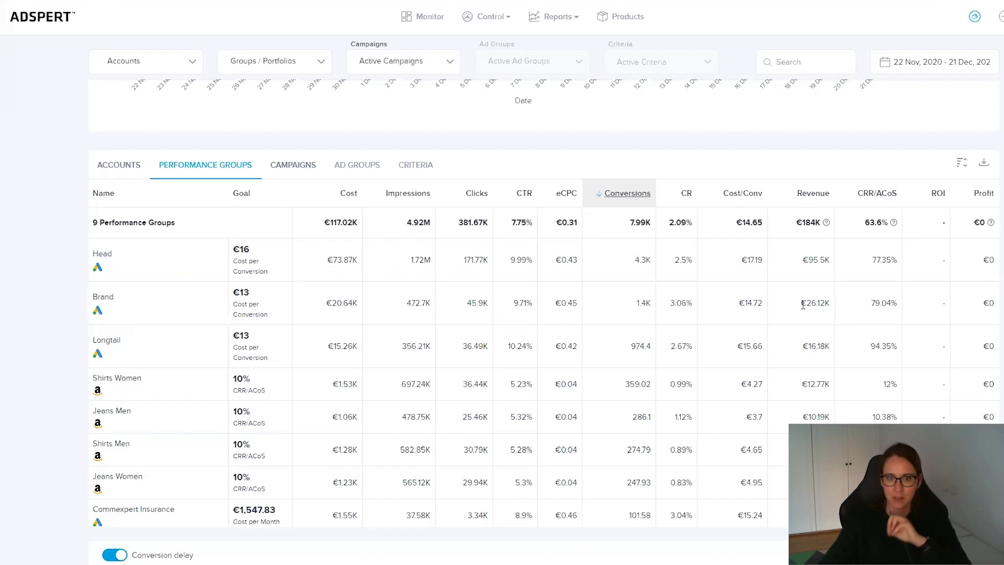
- List the key figures by campaign for all accounts and check the ad type of Clothes > Shirts > Women [MANUAL]
left_click(293, 170)
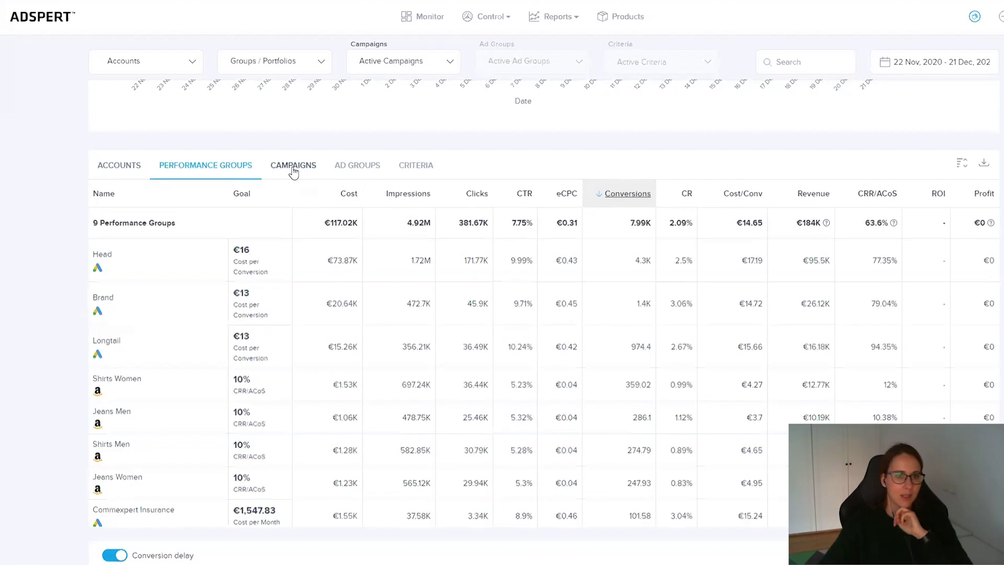
left_click(294, 173)
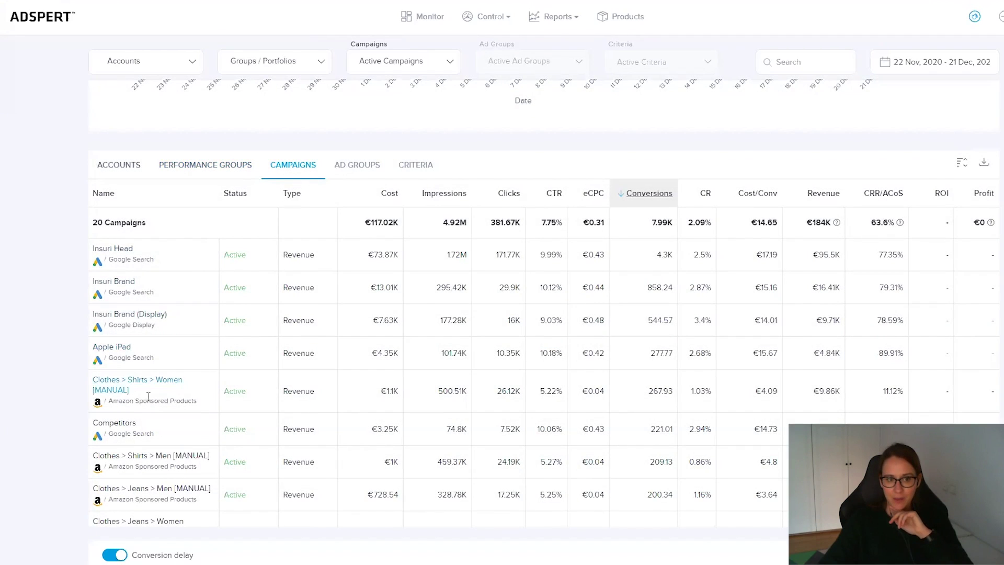
left_click_drag(108, 400, 198, 401)
- Limit the campaign figures to the Amazon Demo Account and highlight the ad type of Clothes > Shirts > Men [MANUAL]
scroll(226, 239, "up", 5)
left_click(169, 71)
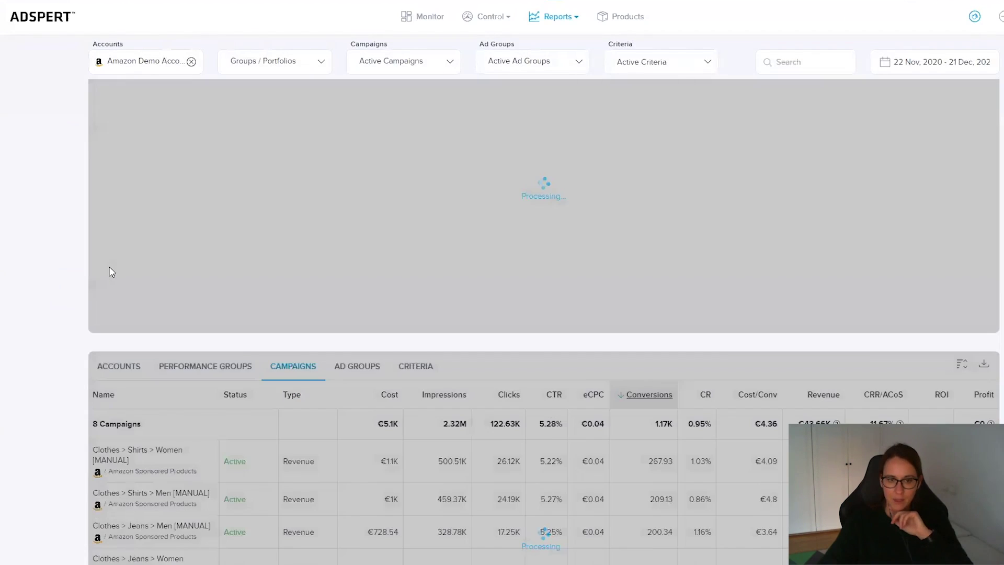
scroll(135, 307, "down", 3)
left_click_drag(108, 359, 198, 362)
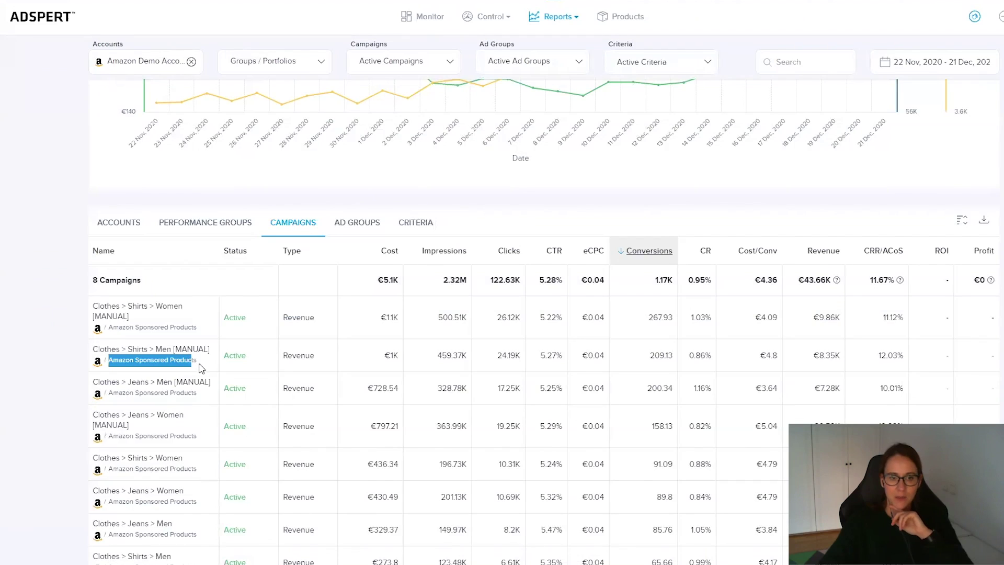
scroll(165, 435, "down", 1)
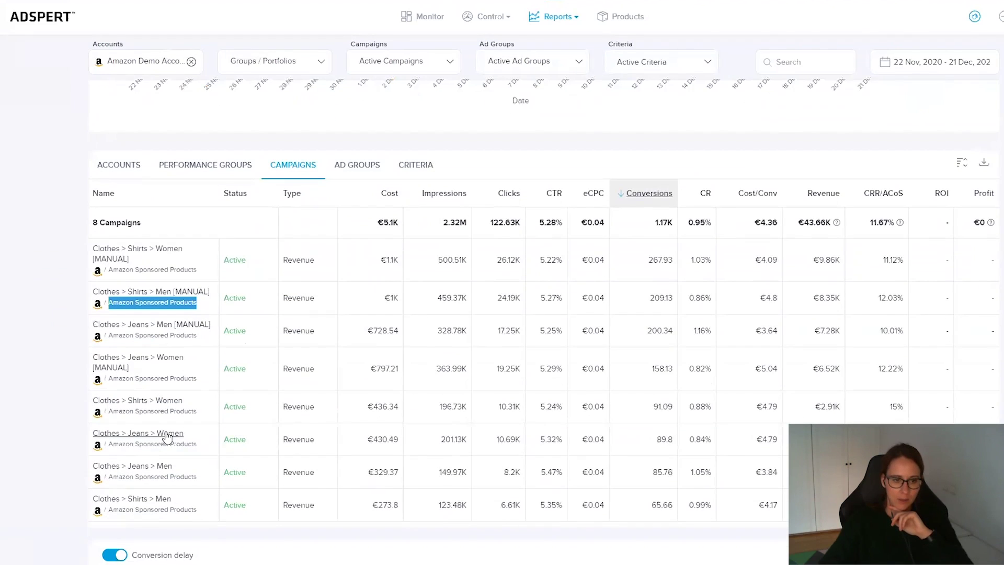
- Highlight the Amazon campaign rows from Clothes > Shirts > Men up to Clothes > Shirts > Women [MANUAL], and clear the highlight
left_click(195, 511)
left_click_drag(195, 511, 116, 522)
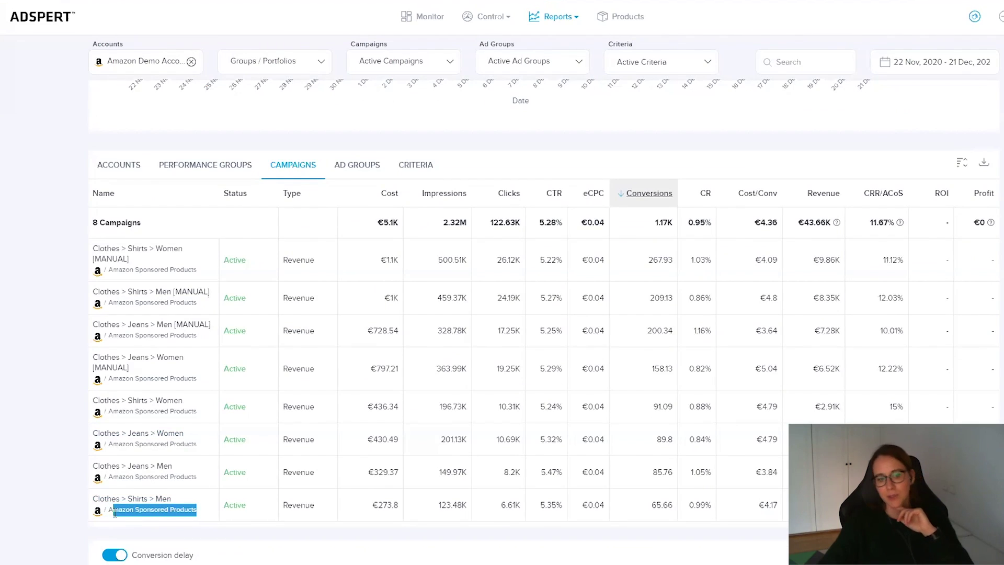
left_click(112, 511)
left_click_drag(111, 513, 93, 246)
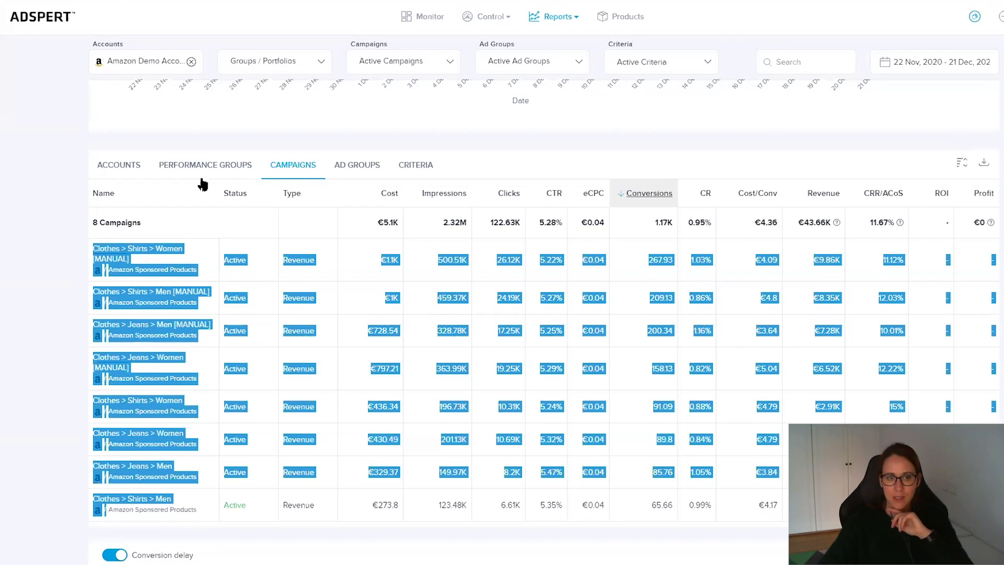
left_click(84, 220)
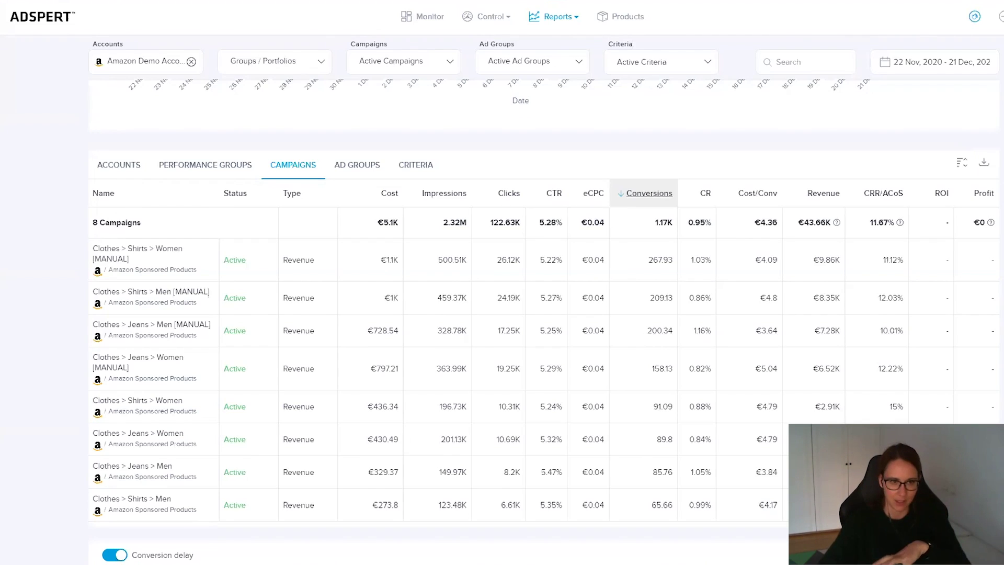
- Show the key figures by ad group and look through the whole ad group list
mouse_move(988, 204)
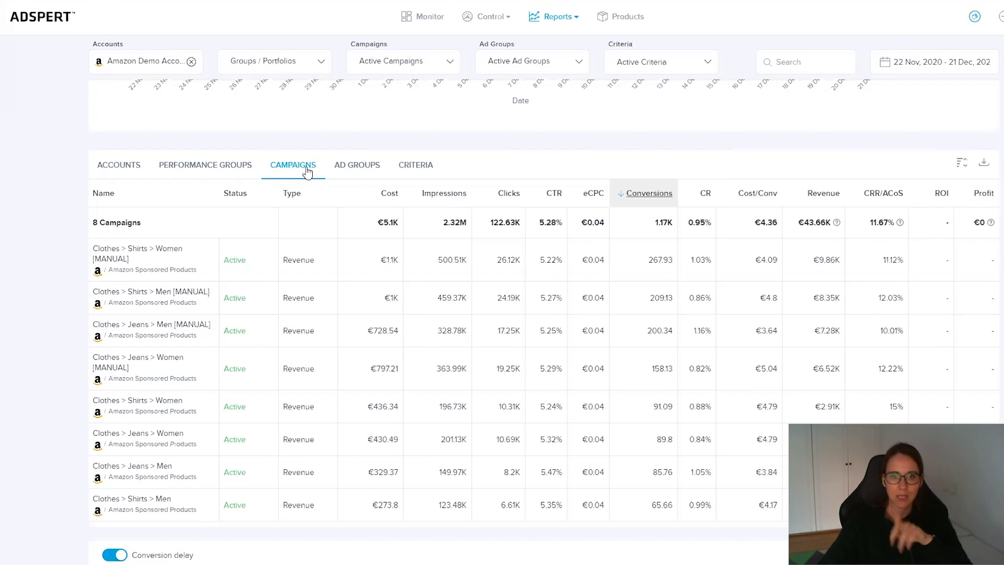
left_click(364, 166)
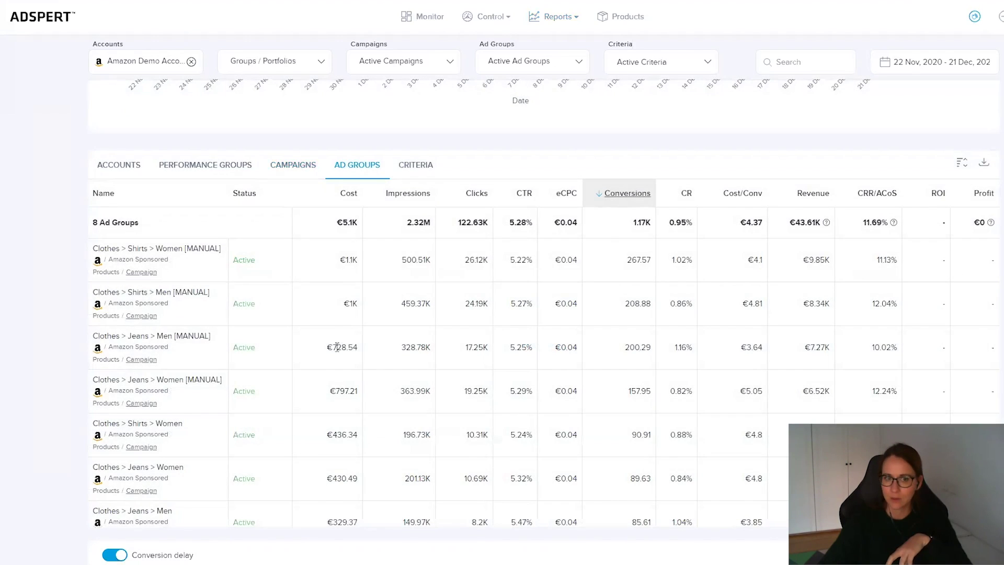
scroll(343, 360, "down", 2)
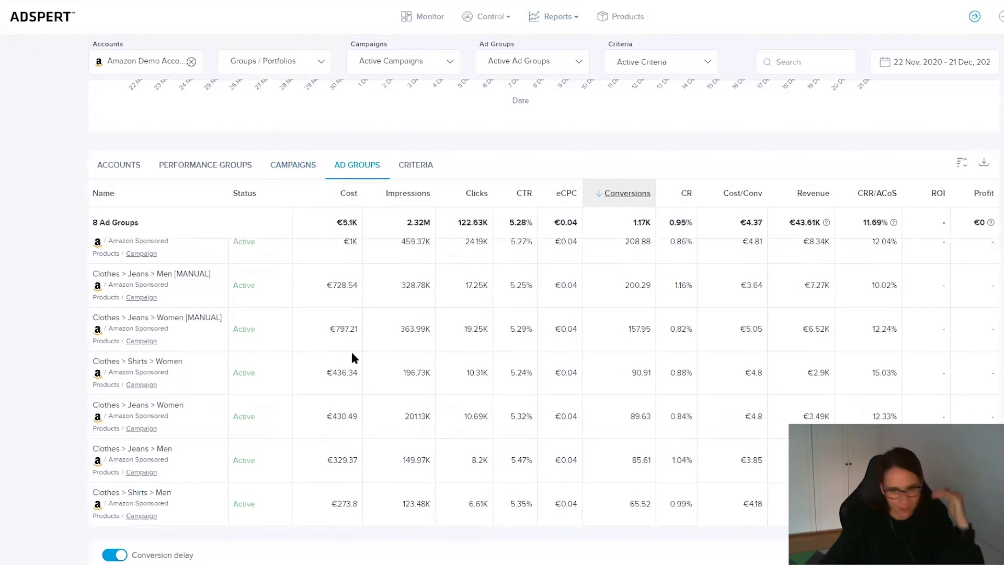
scroll(354, 359, "up", 2)
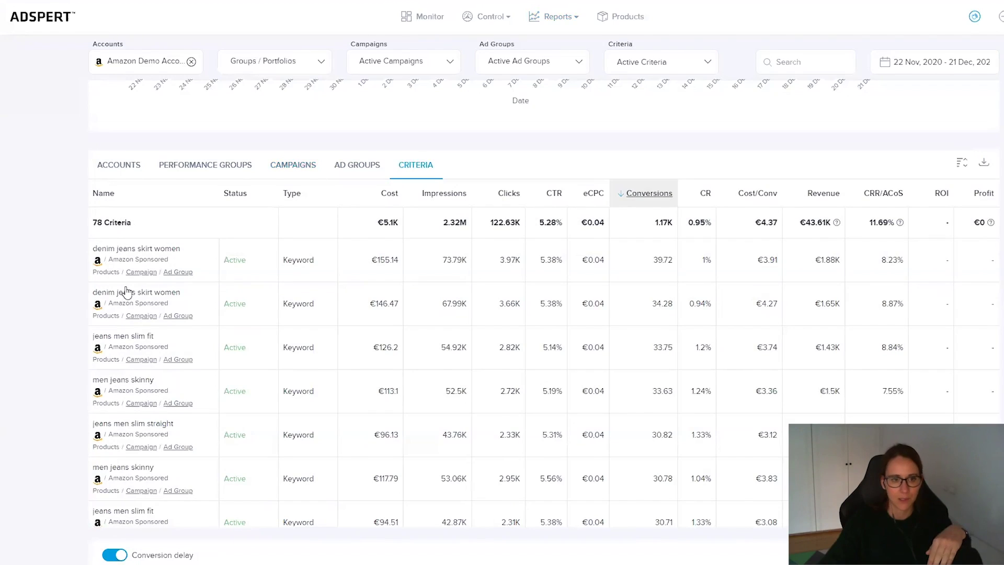
- Examine the key figures by criteria, going through the keyword list down to the entries with the fewest conversions
scroll(314, 285, "down", 1)
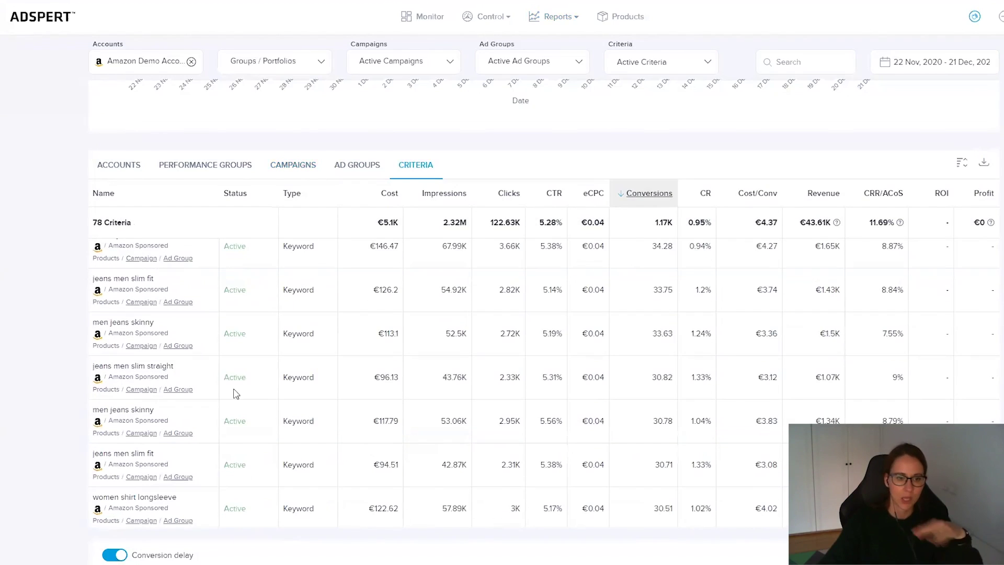
scroll(364, 368, "down", 7)
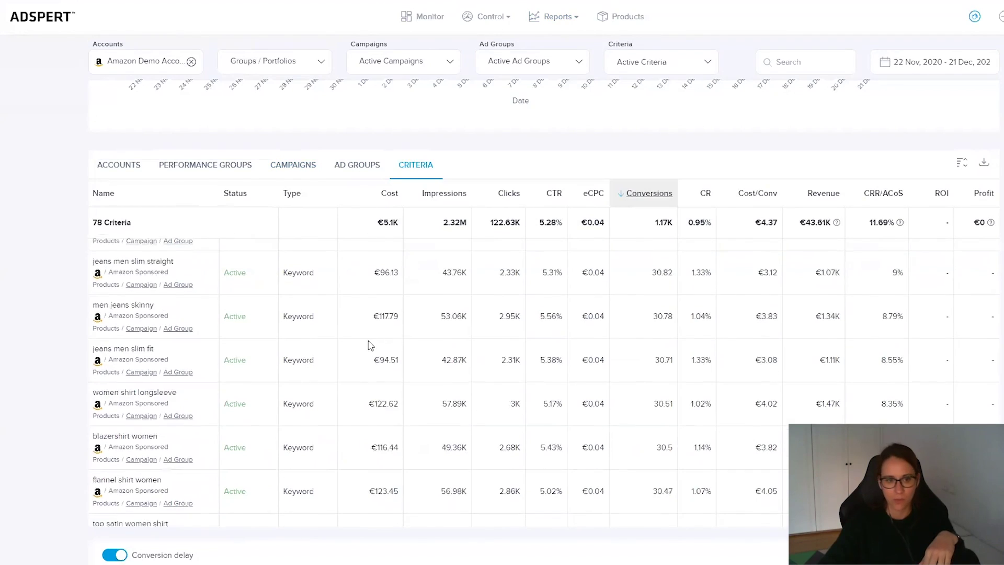
scroll(366, 347, "down", 5)
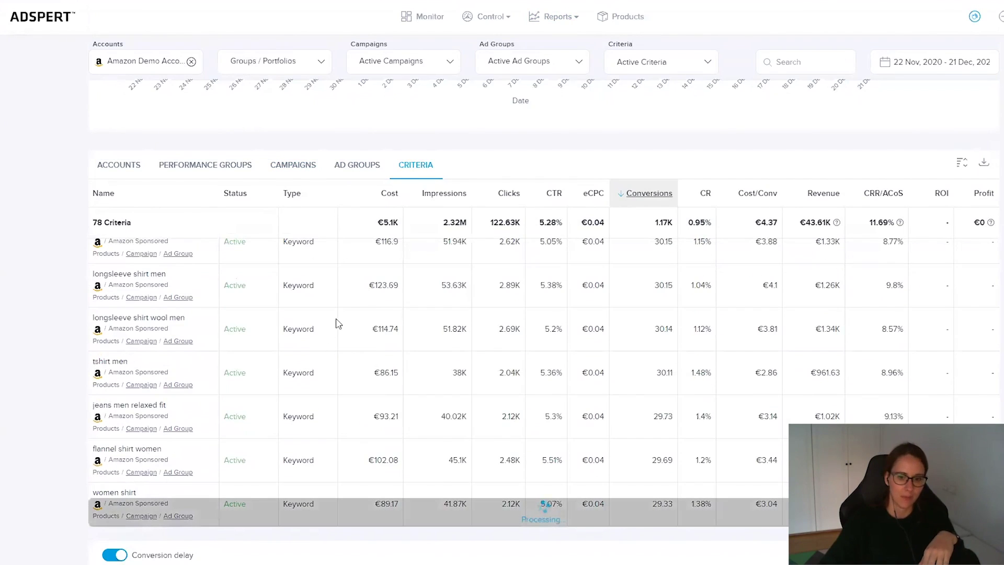
scroll(350, 345, "down", 5)
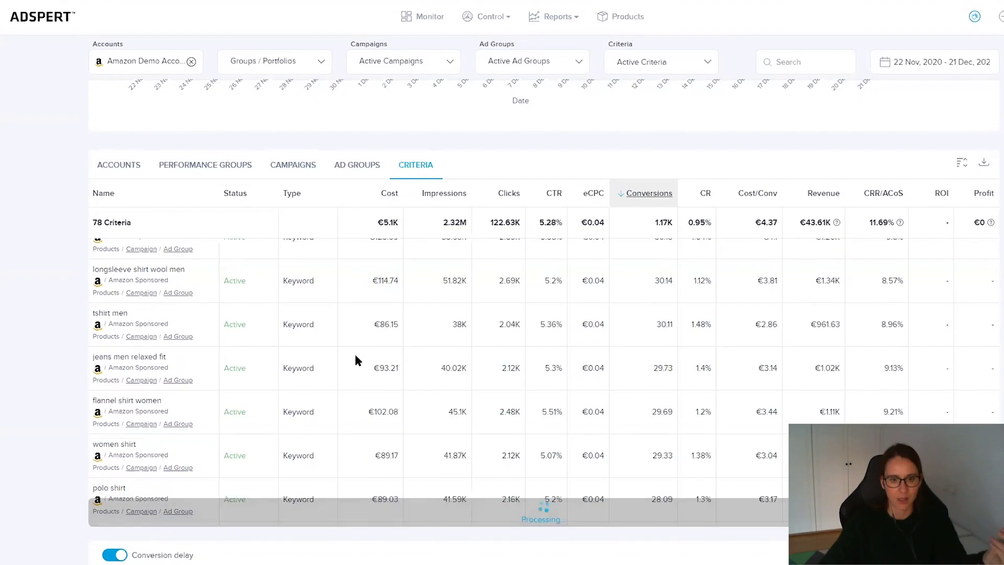
scroll(347, 347, "down", 8)
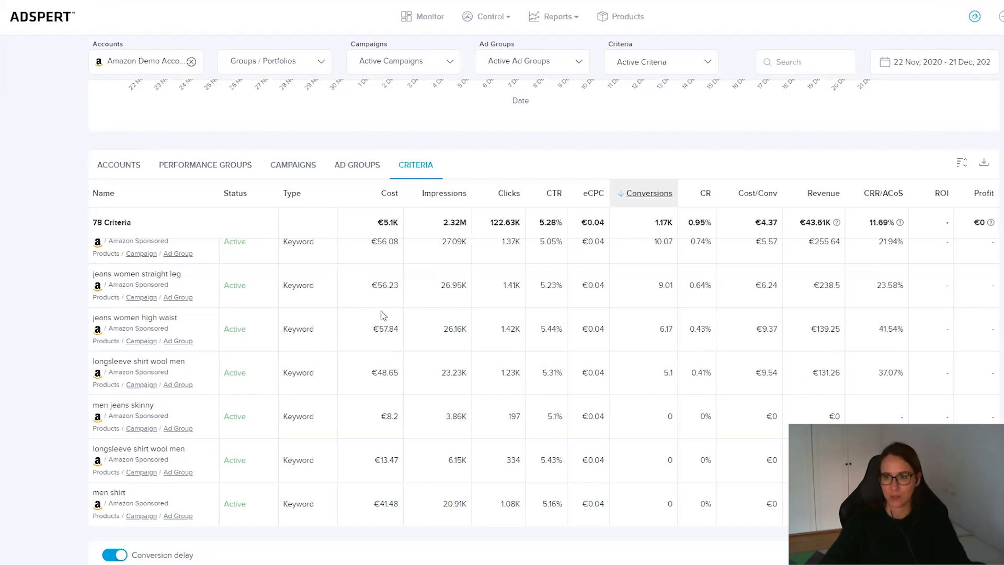
scroll(364, 342, "up", 5)
- Return to the campaign figures and look over the performance chart together with the Amazon campaign list
left_click(288, 169)
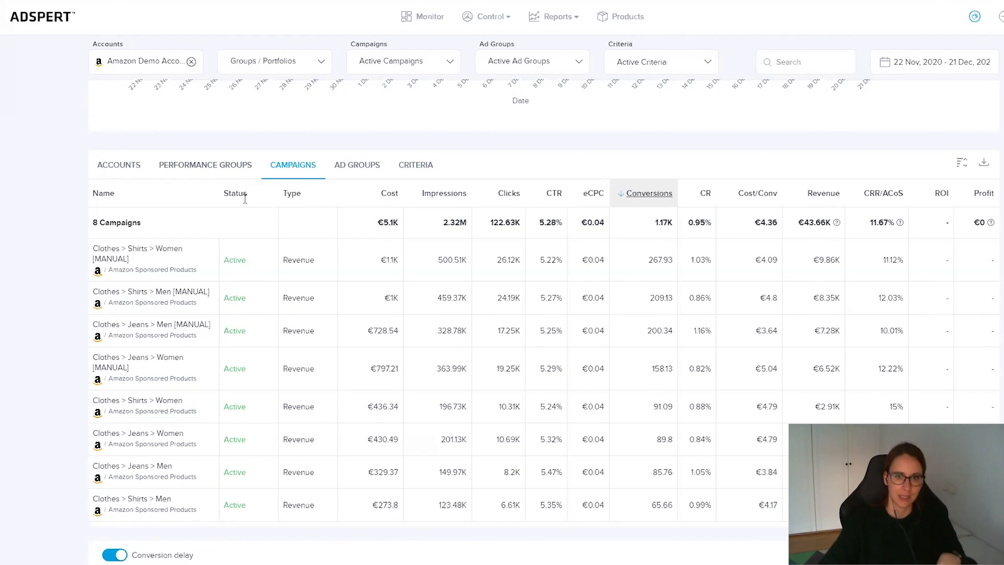
scroll(392, 348, "up", 4)
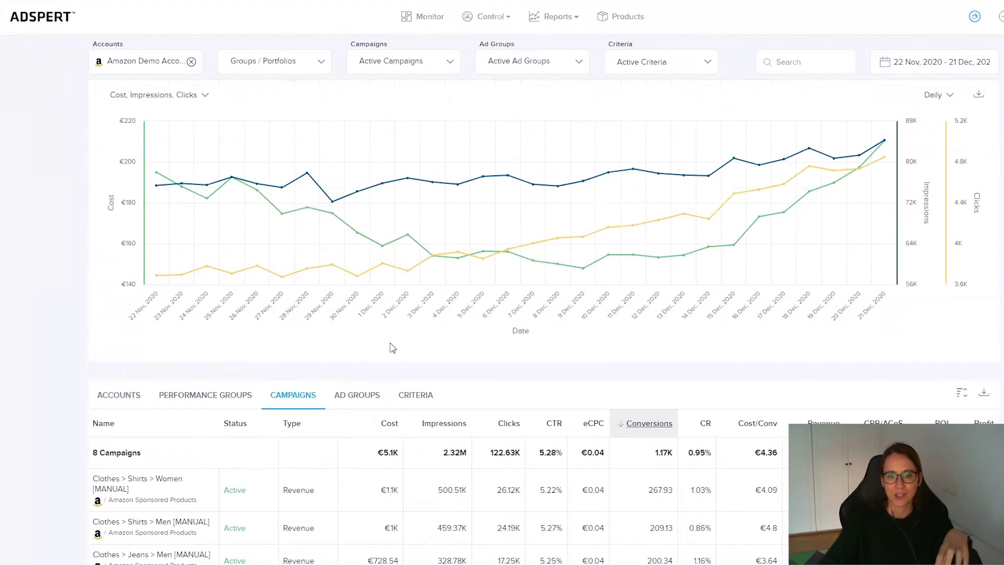
scroll(392, 348, "up", 1)
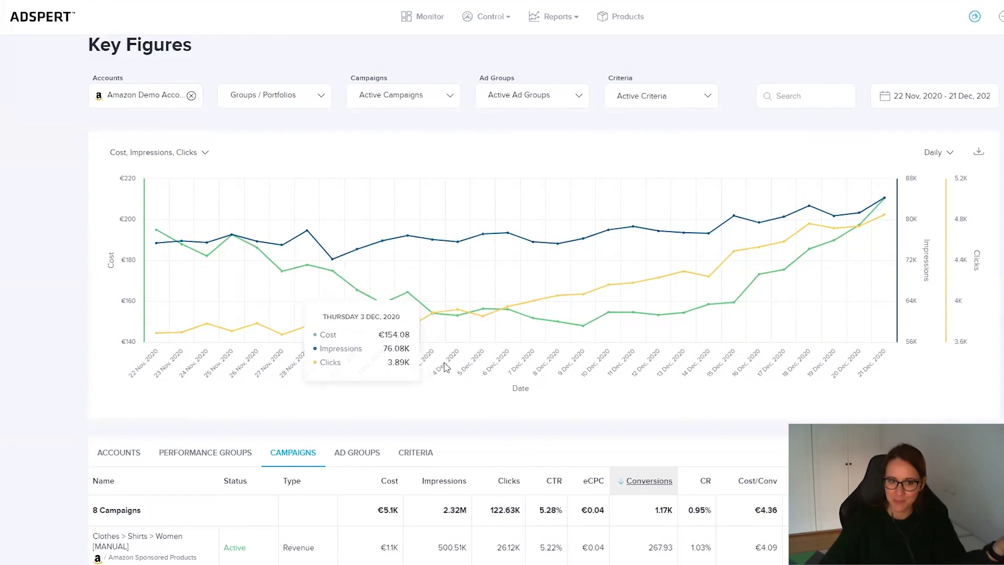
scroll(444, 369, "down", 5)
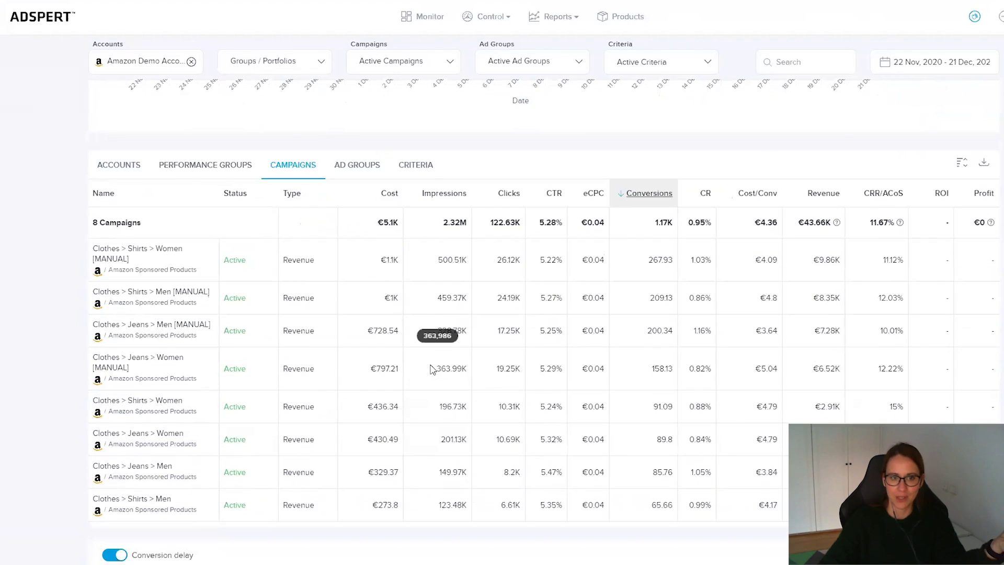
scroll(428, 368, "up", 5)
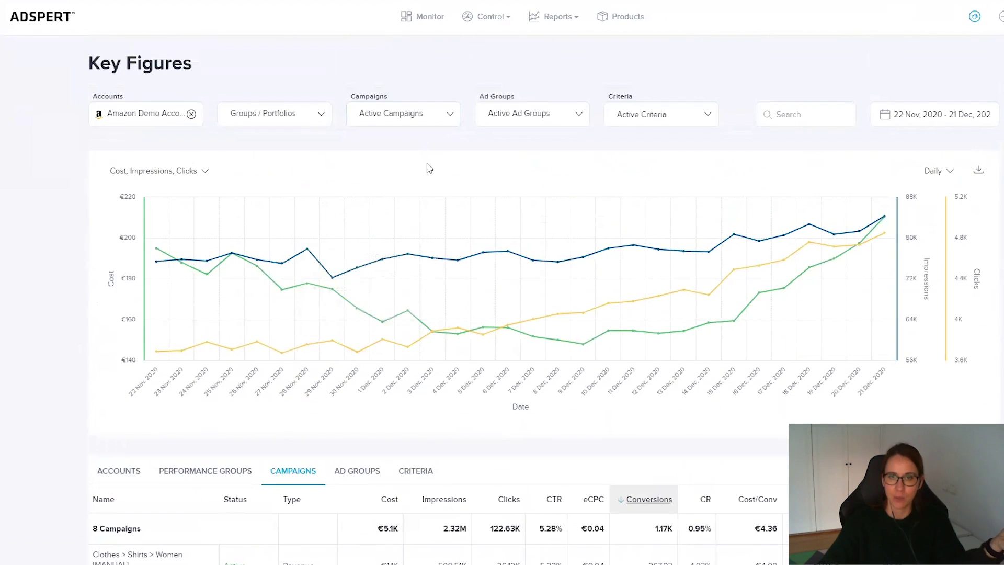